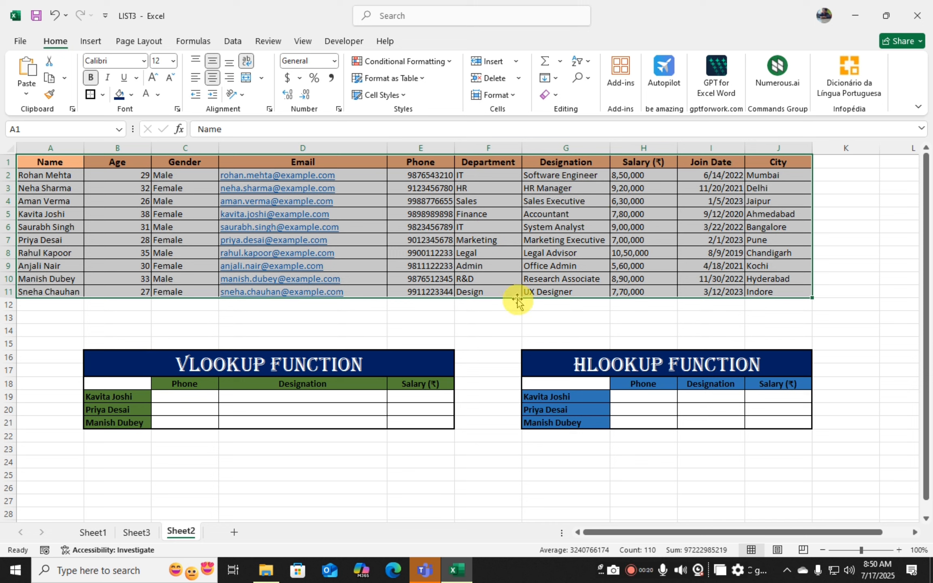
- Examine the employee data in A1:J11 and the empty VLOOKUP and HLOOKUP tables below it
{"action": "left_click", "coordinate": [184, 317]}
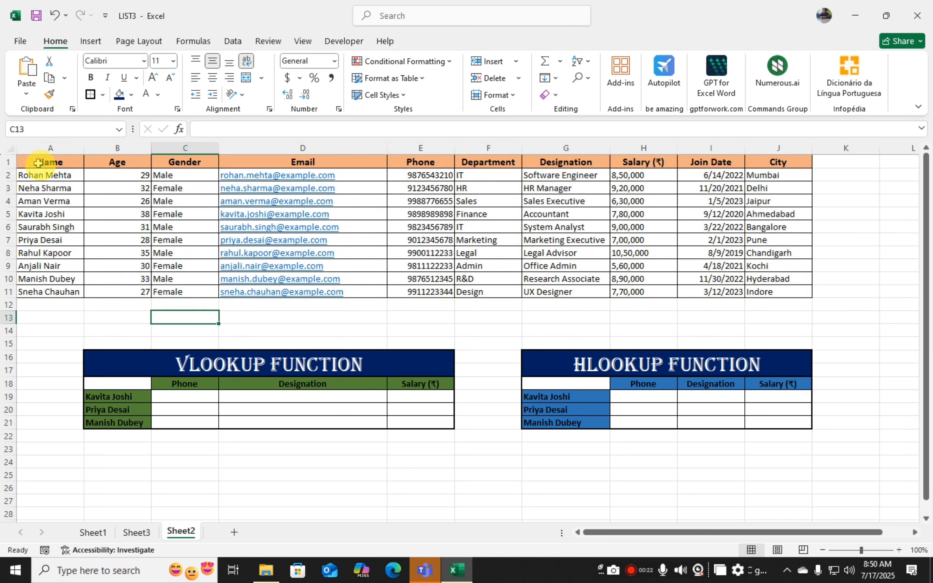
{"action": "left_click_drag", "start_coordinate": [46, 164], "coordinate": [792, 290]}
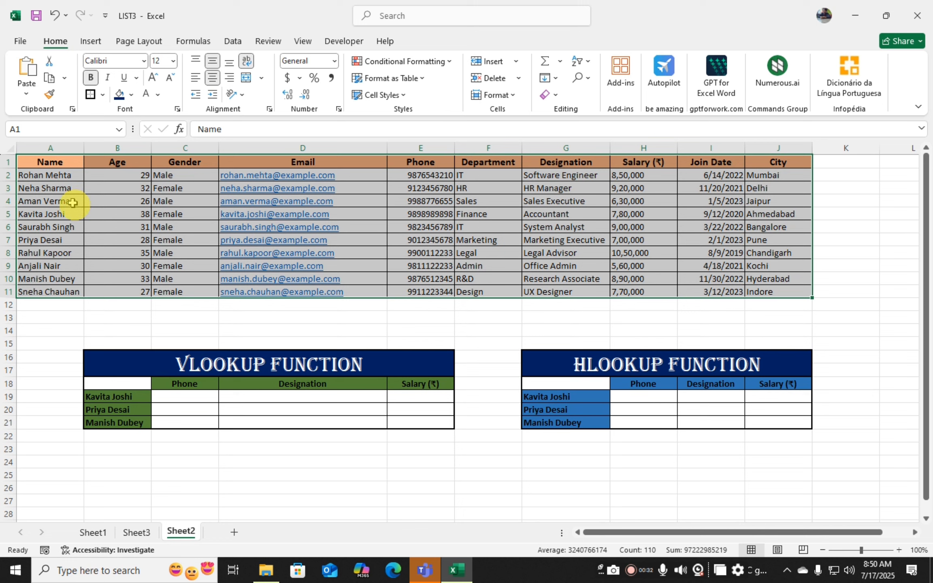
{"action": "left_click", "coordinate": [157, 329]}
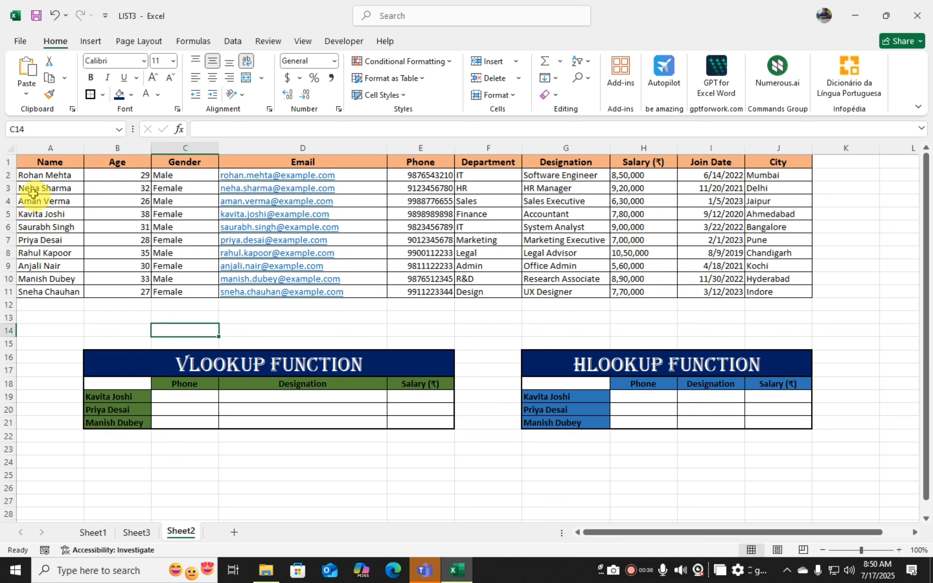
{"action": "left_click_drag", "start_coordinate": [48, 162], "coordinate": [765, 292]}
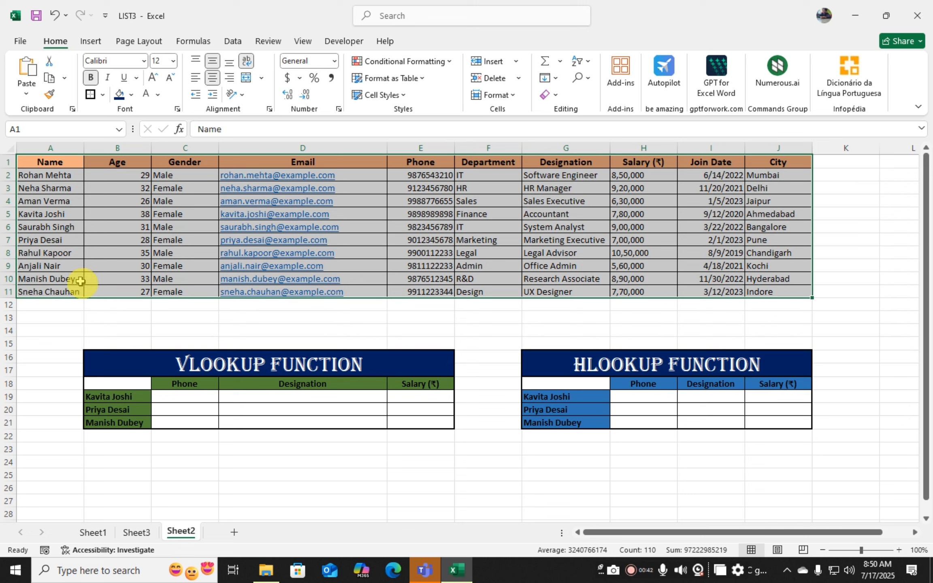
{"action": "left_click", "coordinate": [174, 316]}
{"action": "left_click", "coordinate": [237, 359]}
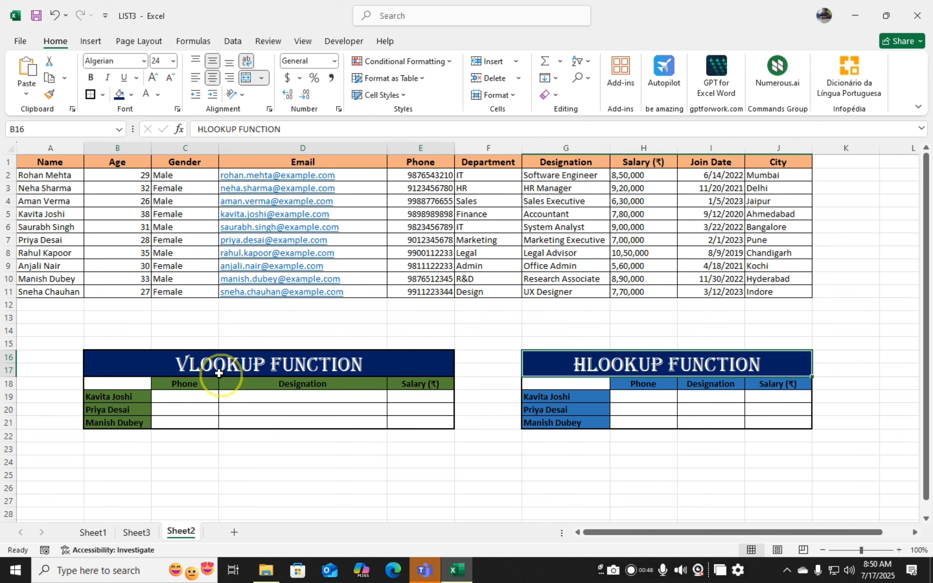
{"action": "left_click", "coordinate": [223, 461]}
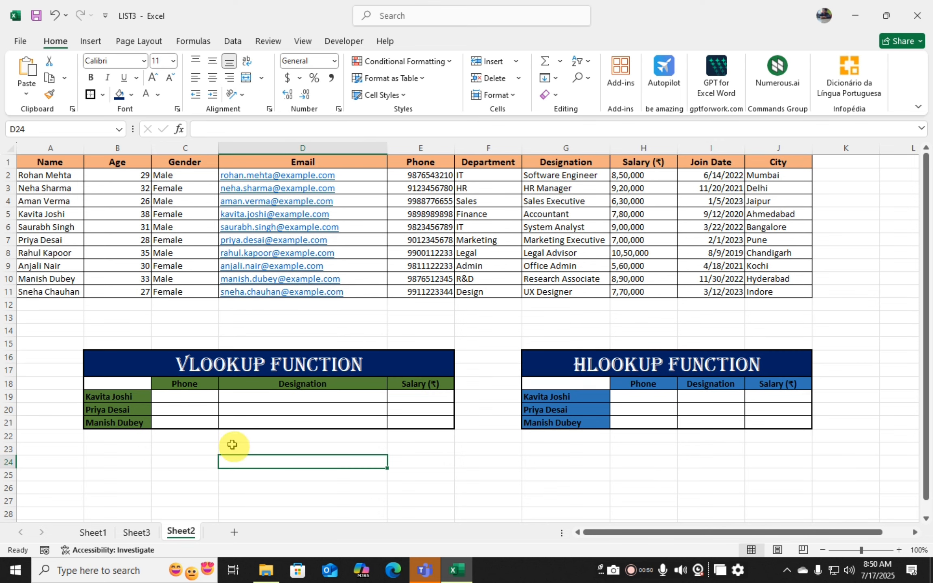
{"action": "left_click", "coordinate": [164, 461]}
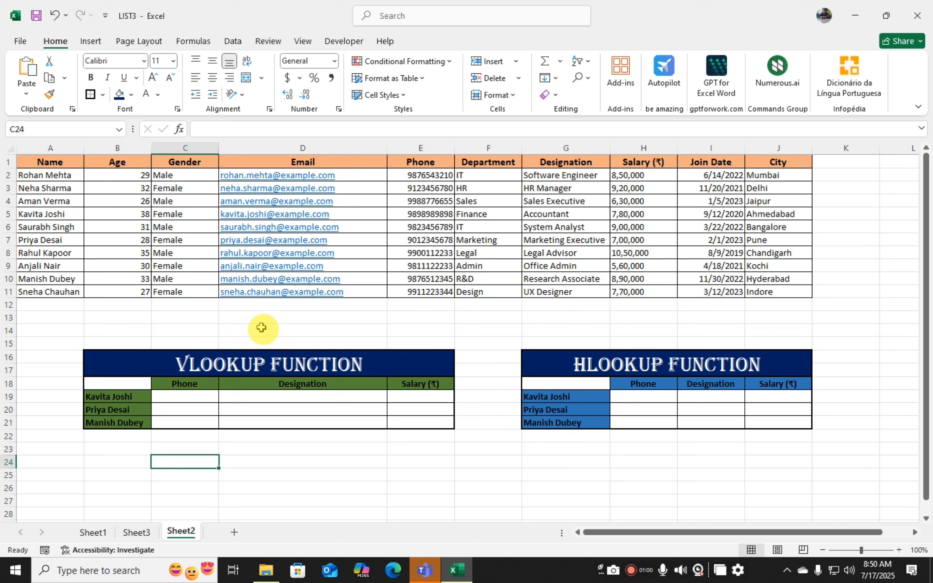
{"action": "left_click", "coordinate": [179, 397]}
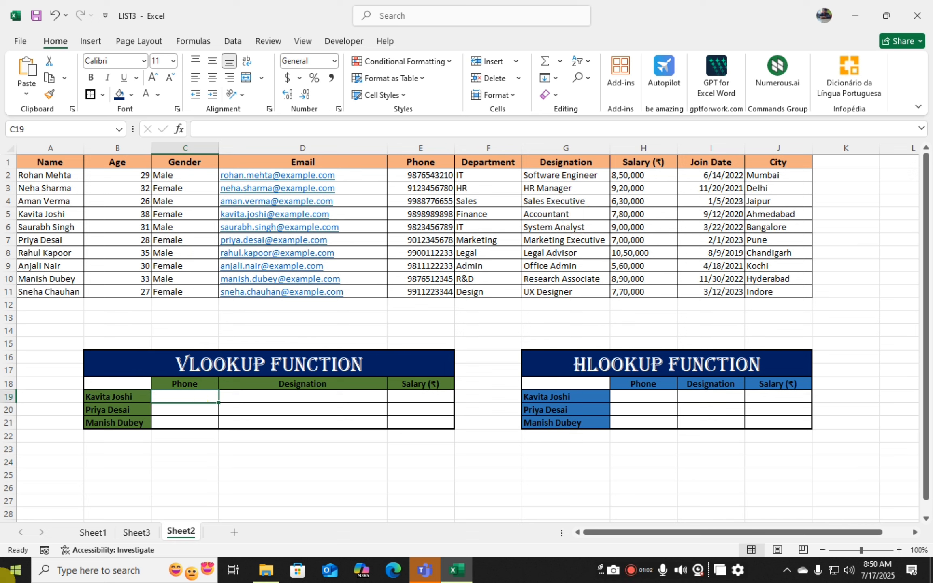
{"action": "type", "text": "="}
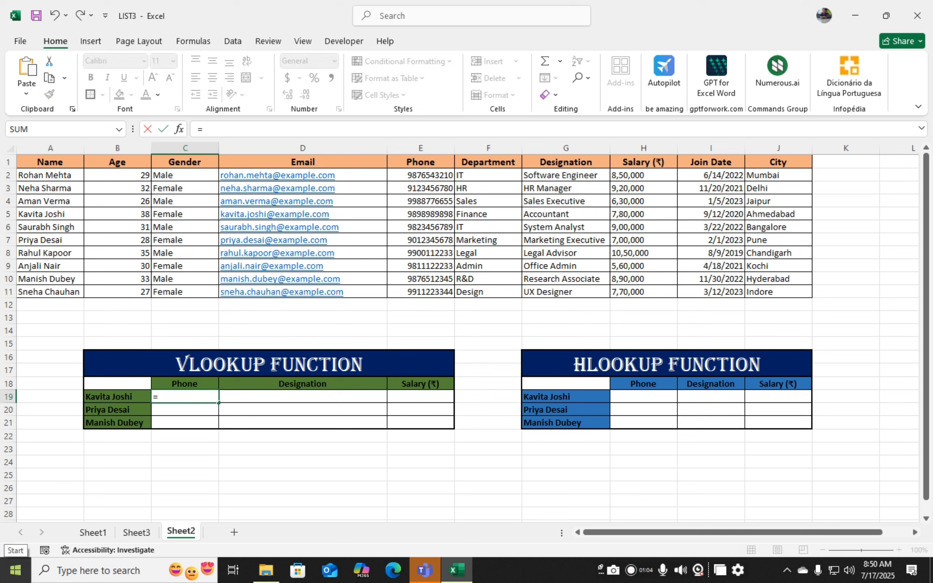
{"action": "type", "text": "VLO"}
{"action": "key", "text": "Tab"}
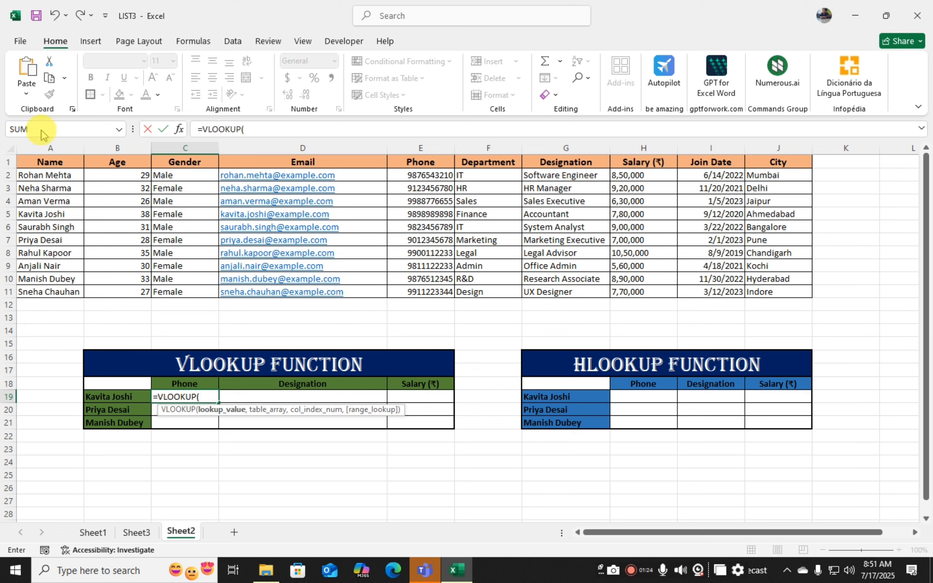
{"action": "left_click", "coordinate": [95, 394]}
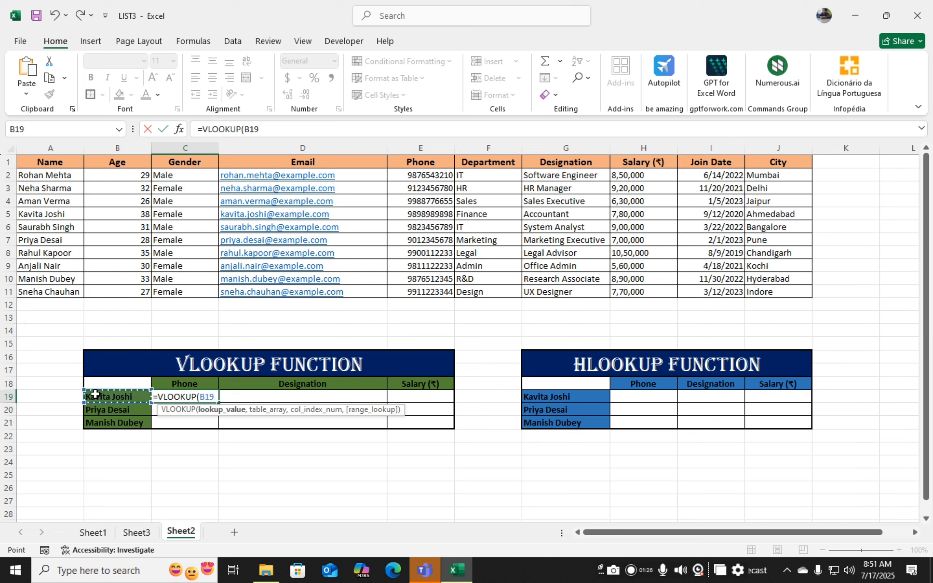
{"action": "type", "text": ","}
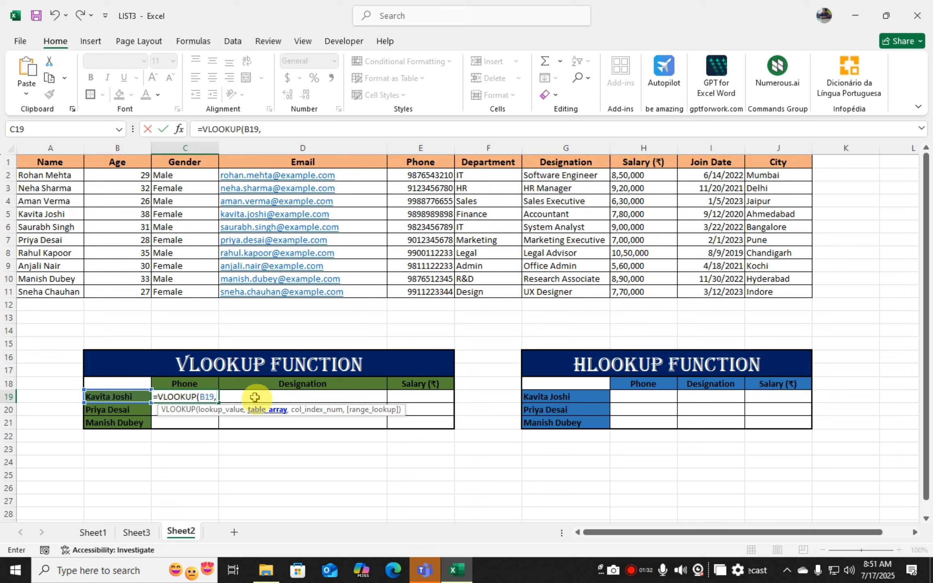
{"action": "left_click_drag", "start_coordinate": [43, 162], "coordinate": [790, 294]}
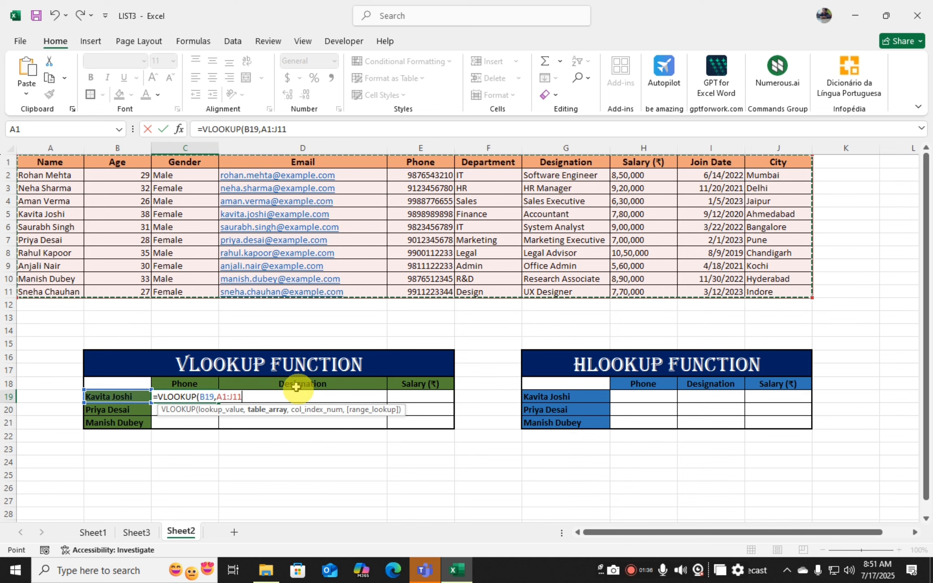
{"action": "mouse_move", "coordinate": [271, 575]}
{"action": "type", "text": ","}
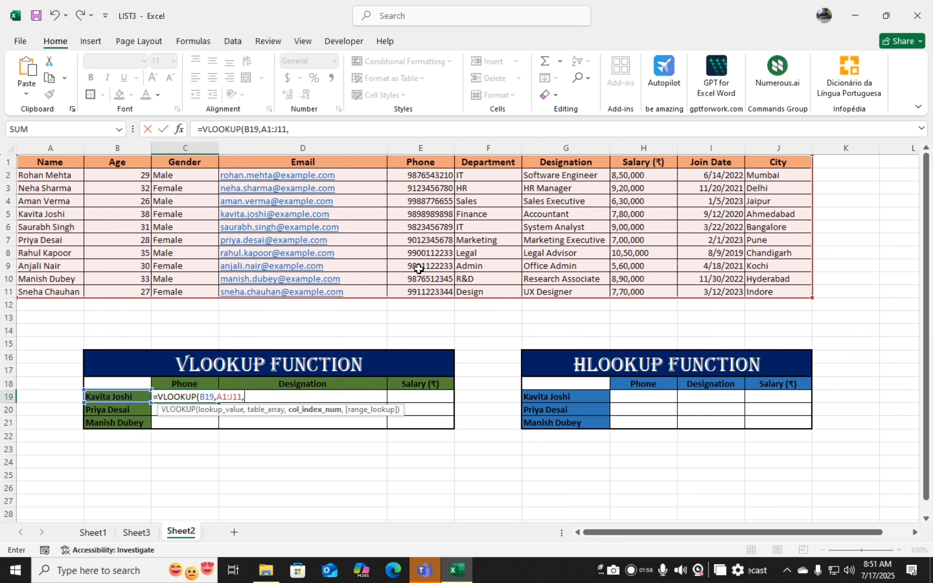
{"action": "type", "text": "5,0"}
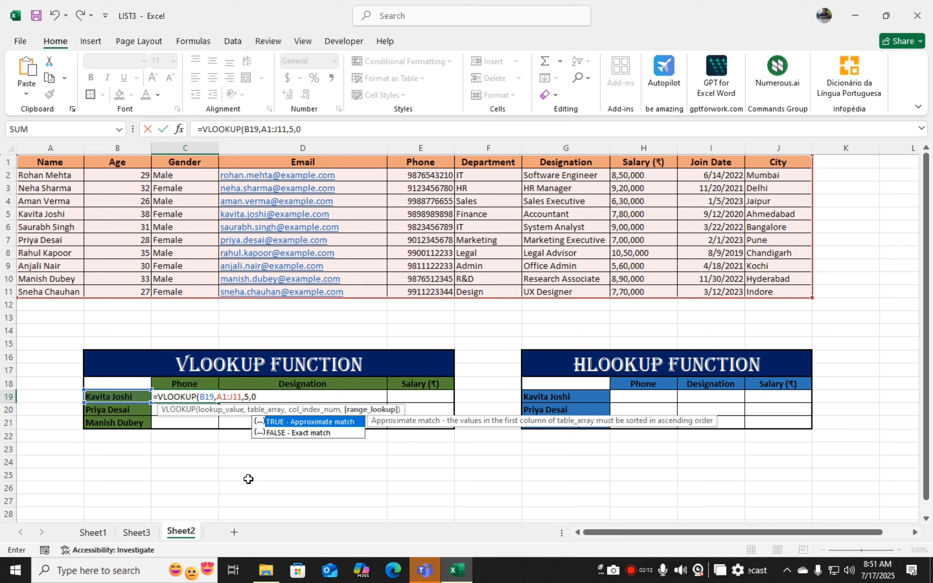
{"action": "type", "text": ")"}
{"action": "key", "text": "Return"}
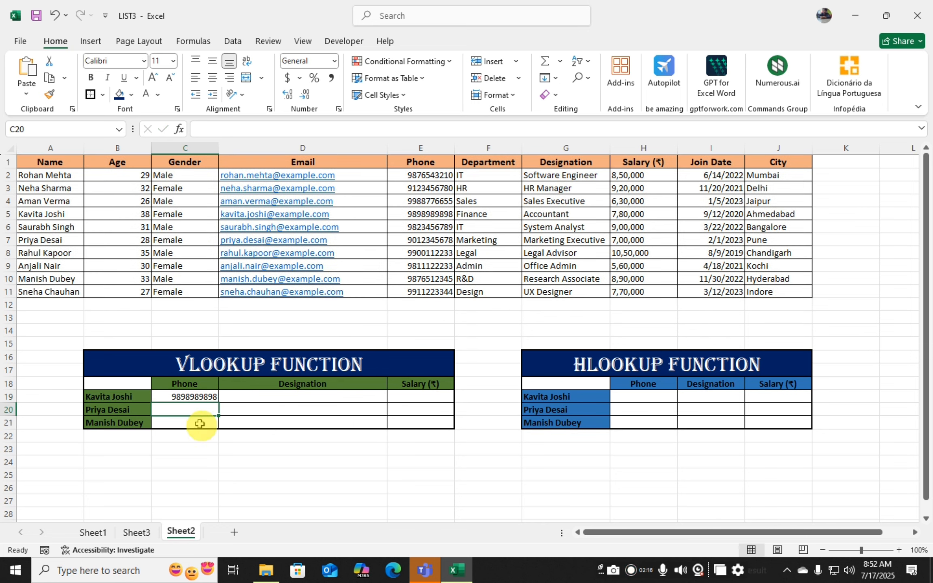
- Fill the C19 lookup formula across C19:E21
{"action": "left_click", "coordinate": [200, 450]}
{"action": "left_click", "coordinate": [180, 437]}
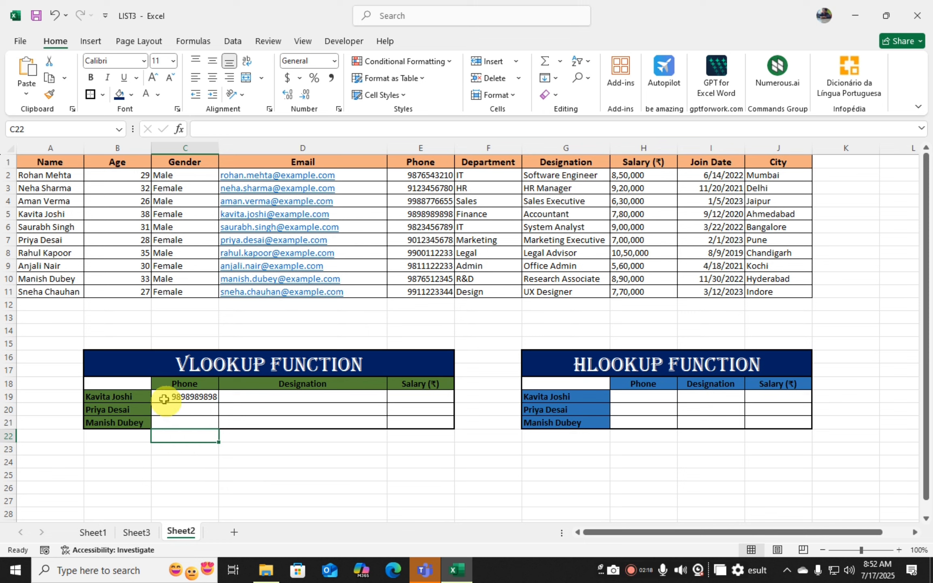
{"action": "left_click", "coordinate": [113, 398]}
{"action": "left_click", "coordinate": [172, 401]}
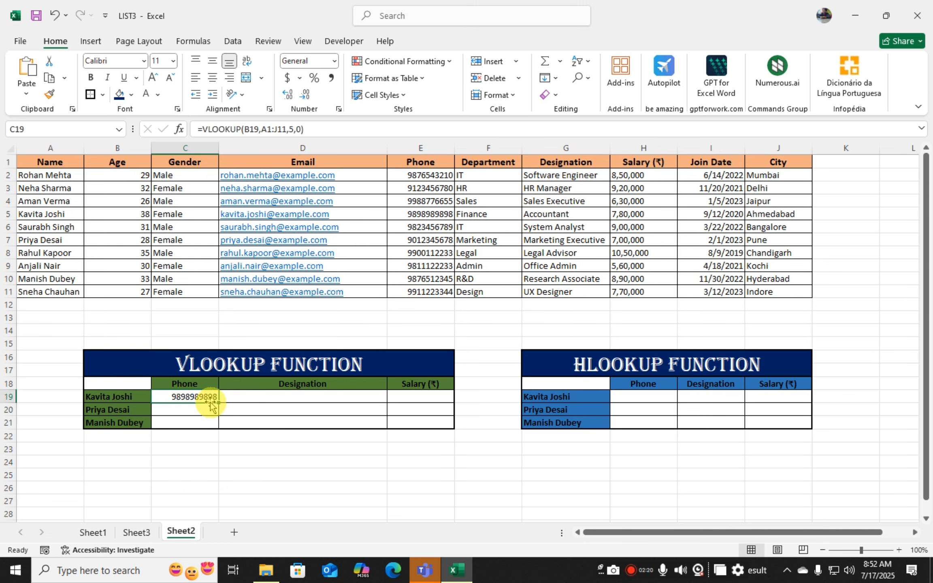
{"action": "left_click_drag", "start_coordinate": [219, 403], "coordinate": [447, 429]}
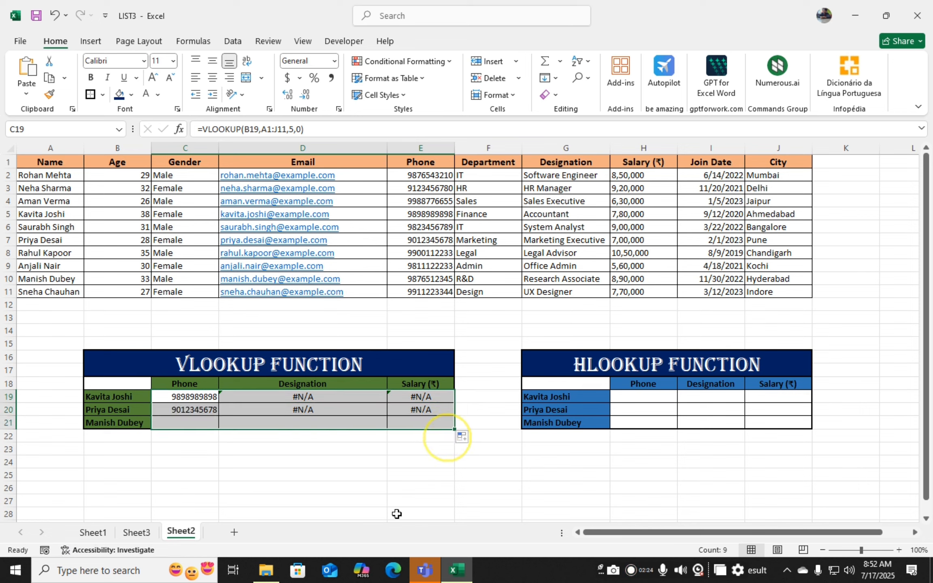
{"action": "left_click", "coordinate": [295, 462]}
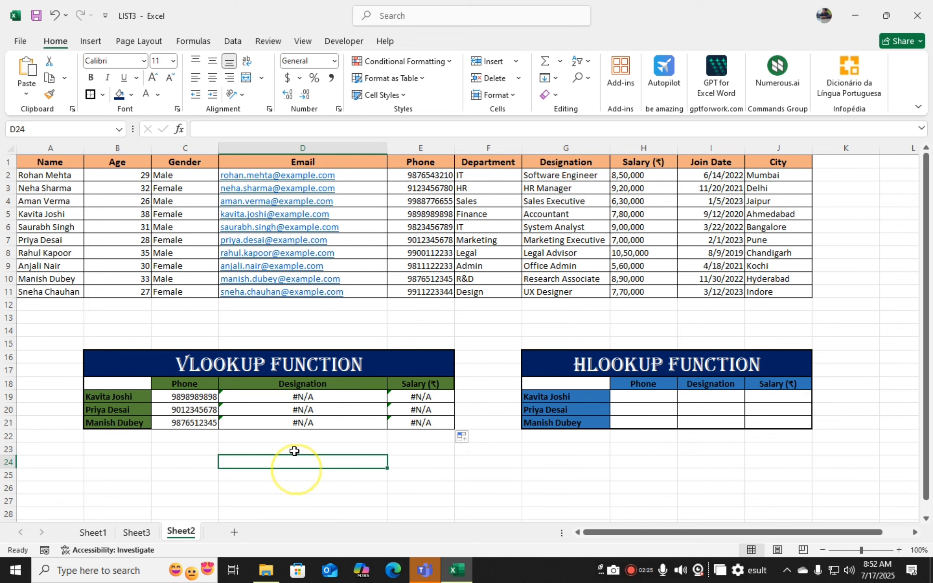
- Inspect the copied lookup formulas in the Designation and Salary cells D19 and E19
{"action": "double_click", "coordinate": [298, 398]}
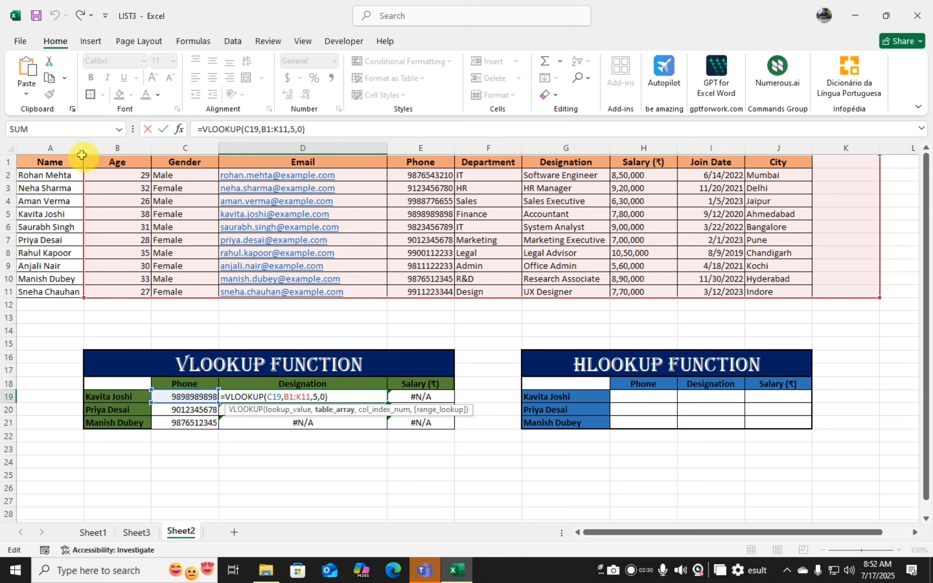
{"action": "left_click", "coordinate": [412, 506]}
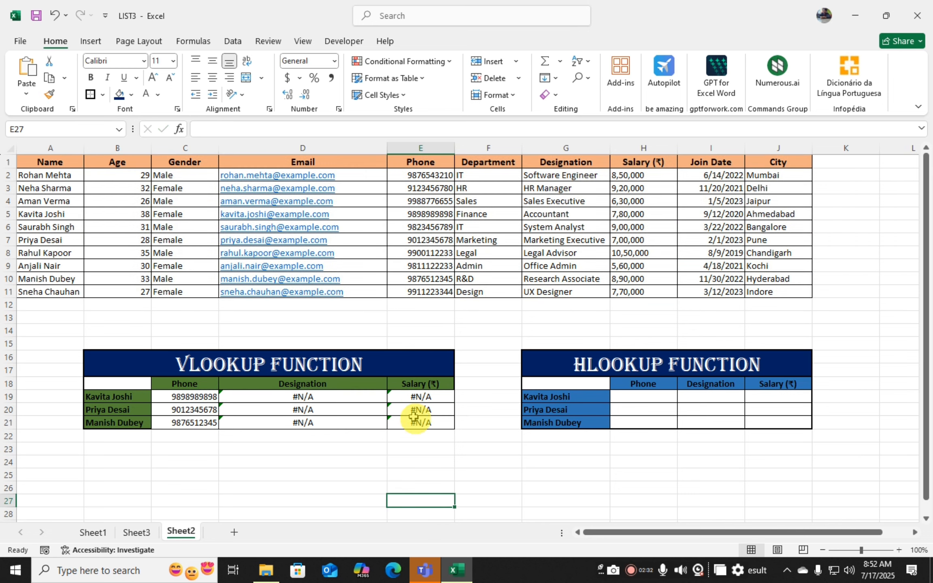
{"action": "double_click", "coordinate": [417, 398]}
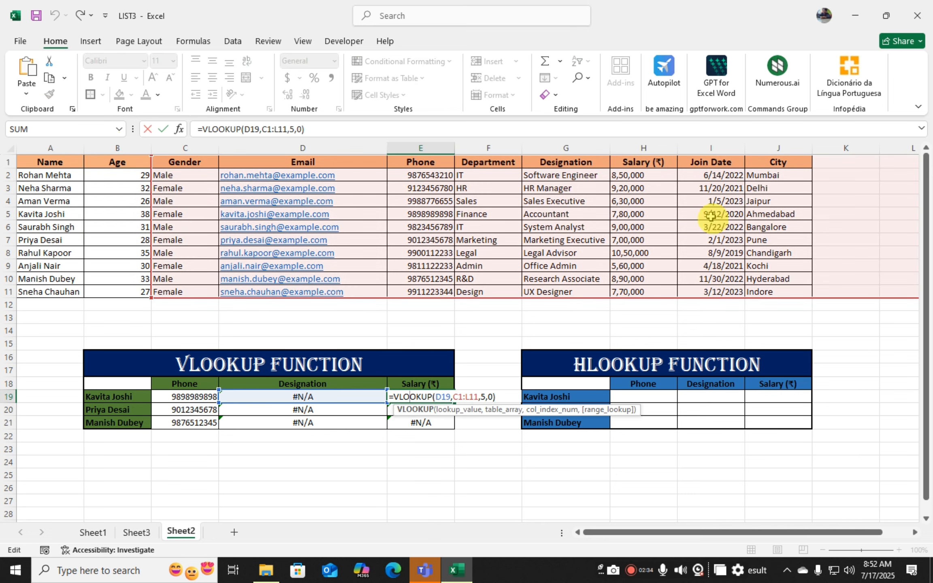
{"action": "left_click", "coordinate": [313, 457]}
- Clear the copied formulas from D19:E21 and C20:C22
{"action": "left_click_drag", "start_coordinate": [283, 399], "coordinate": [427, 422]}
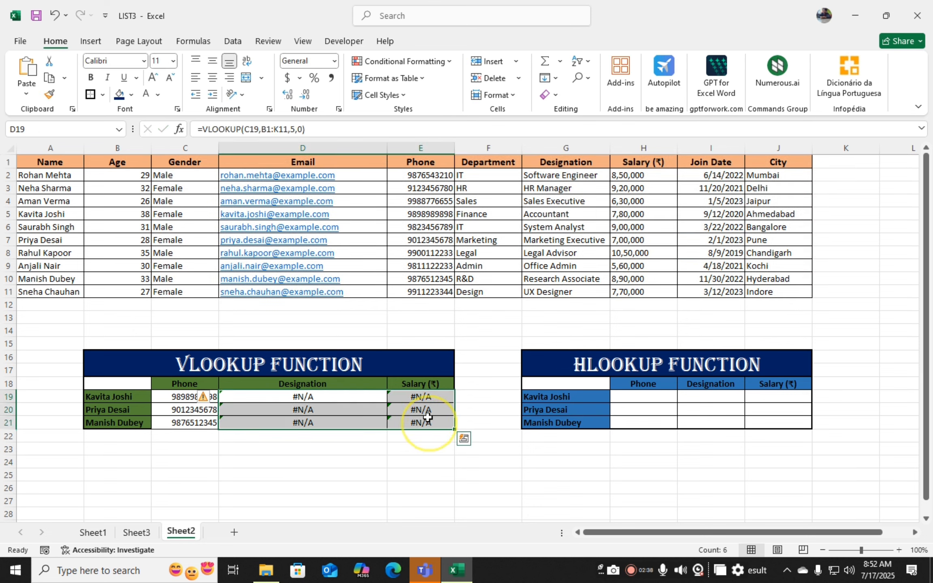
{"action": "key", "text": "Delete"}
{"action": "left_click_drag", "start_coordinate": [191, 410], "coordinate": [188, 432]}
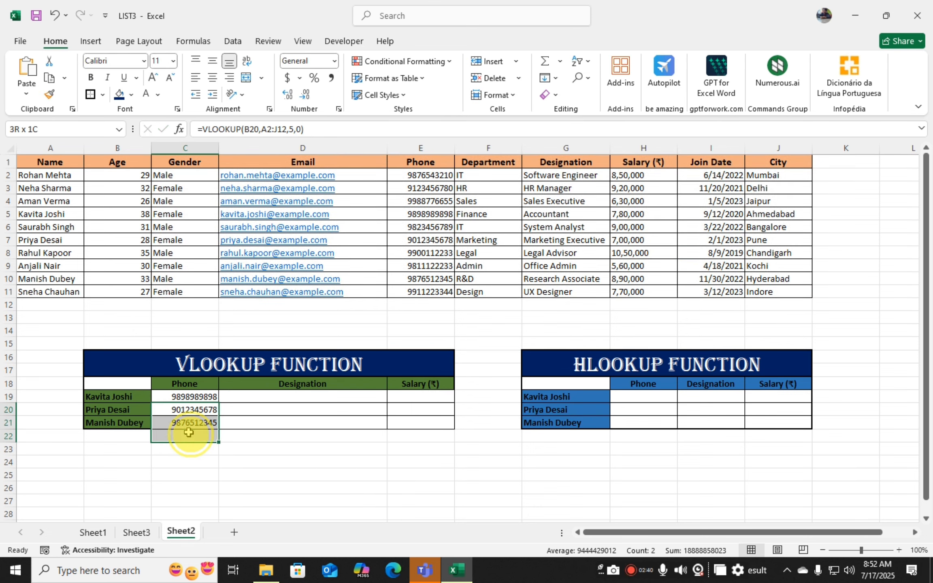
{"action": "key", "text": "Delete"}
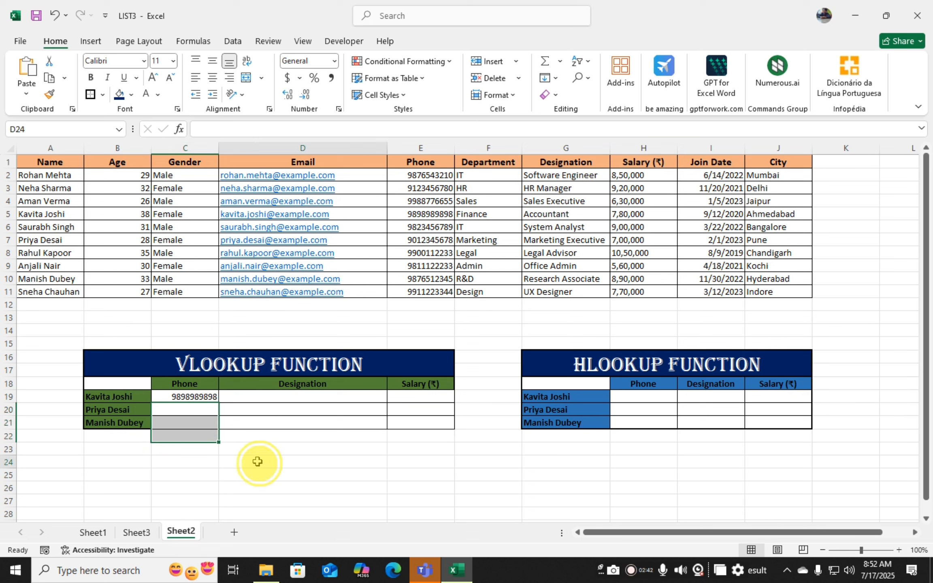
- Review the VLOOKUP formula in C19 without changing it
{"action": "left_click", "coordinate": [258, 448]}
{"action": "left_click", "coordinate": [189, 461]}
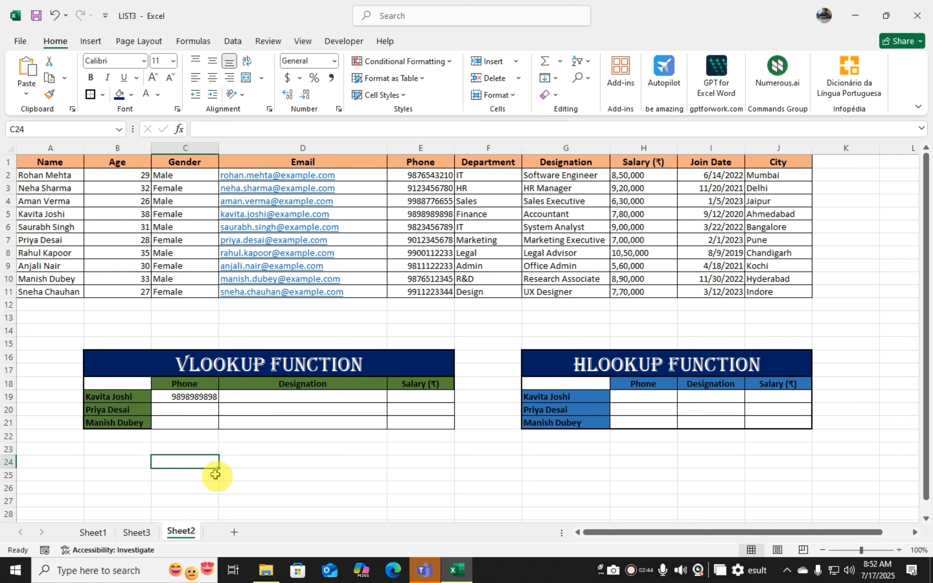
{"action": "left_click", "coordinate": [130, 462]}
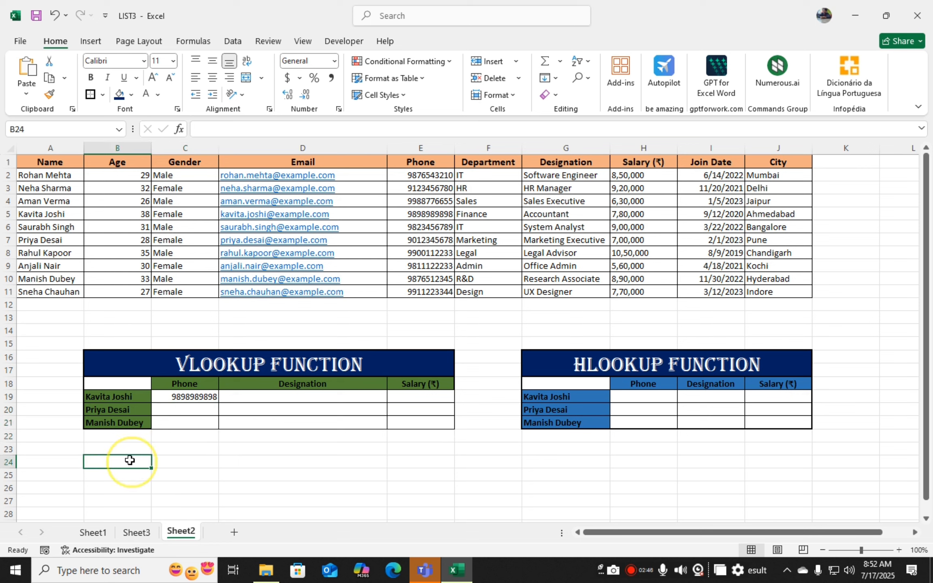
{"action": "left_click", "coordinate": [185, 397]}
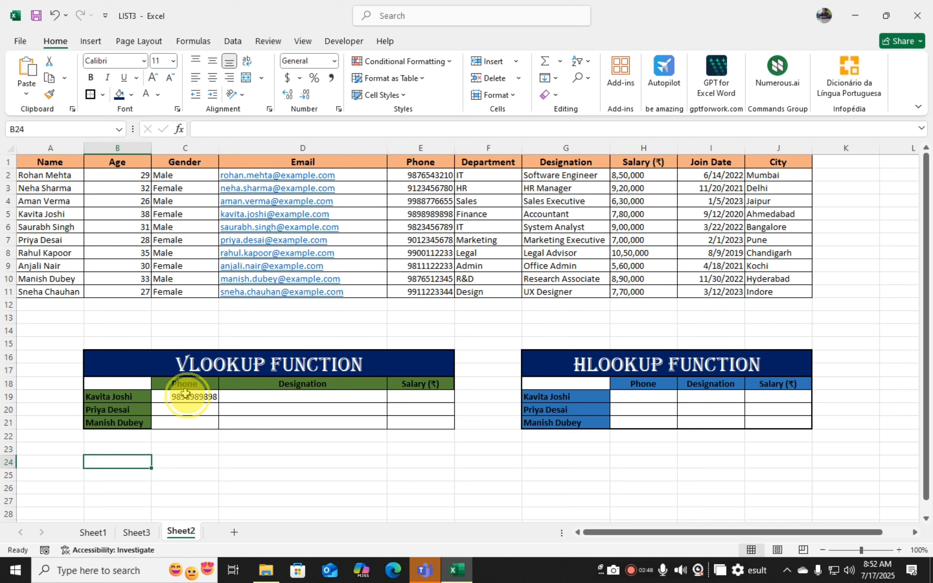
{"action": "double_click", "coordinate": [186, 397]}
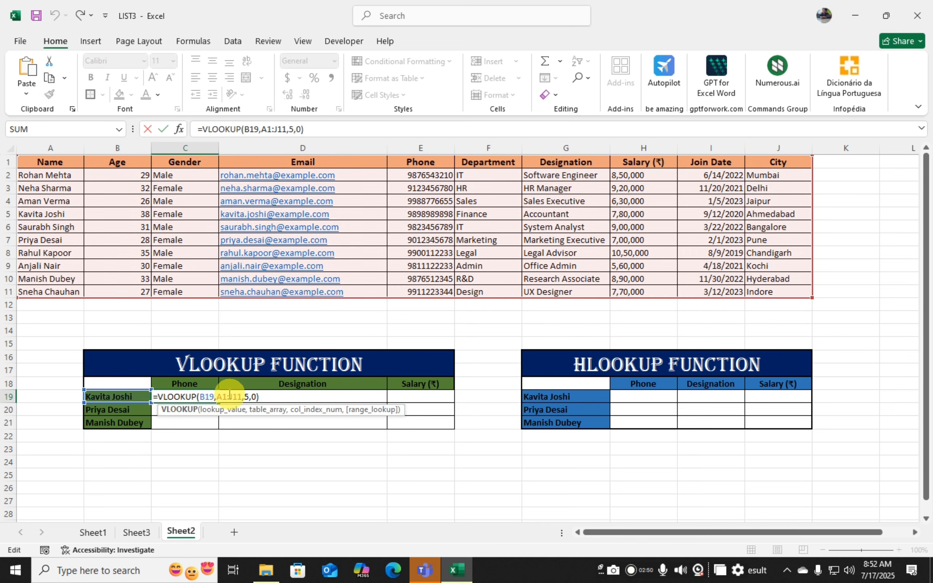
{"action": "left_click", "coordinate": [250, 397]}
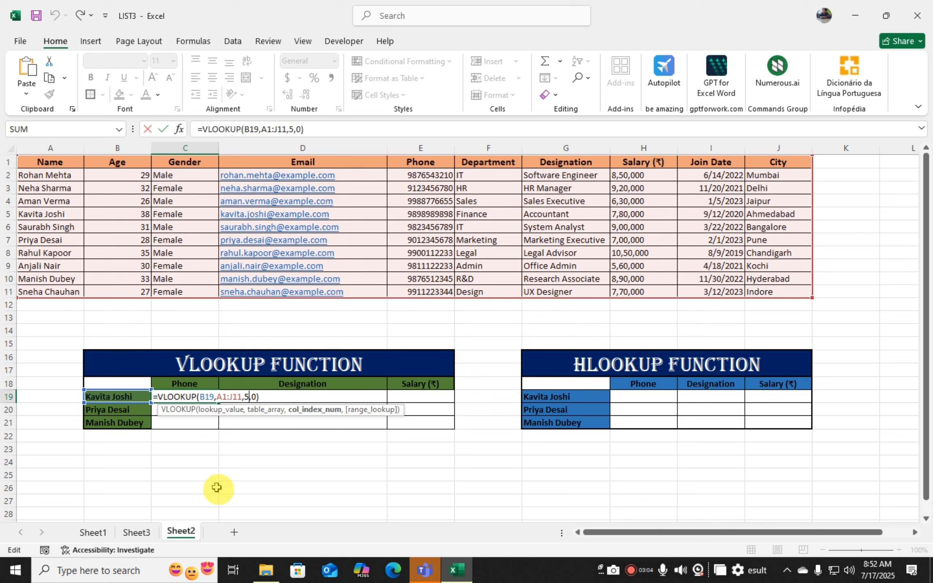
{"action": "key", "text": "Return"}
{"action": "left_click", "coordinate": [259, 485]}
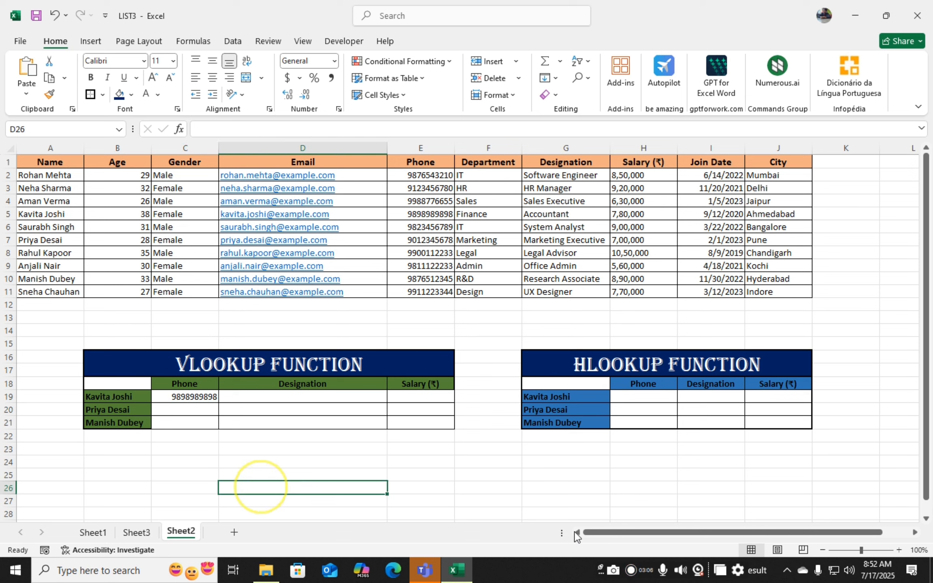
- Enter a MATCH formula in D14 that finds the C18 header within A1:J1 using exact match 0
{"action": "left_click", "coordinate": [265, 327]}
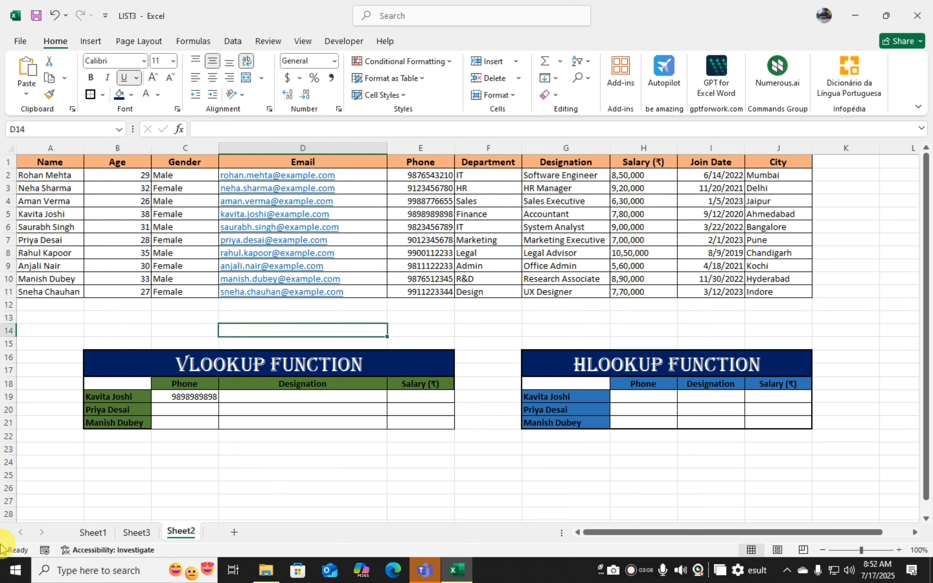
{"action": "type", "text": "=MATCH"}
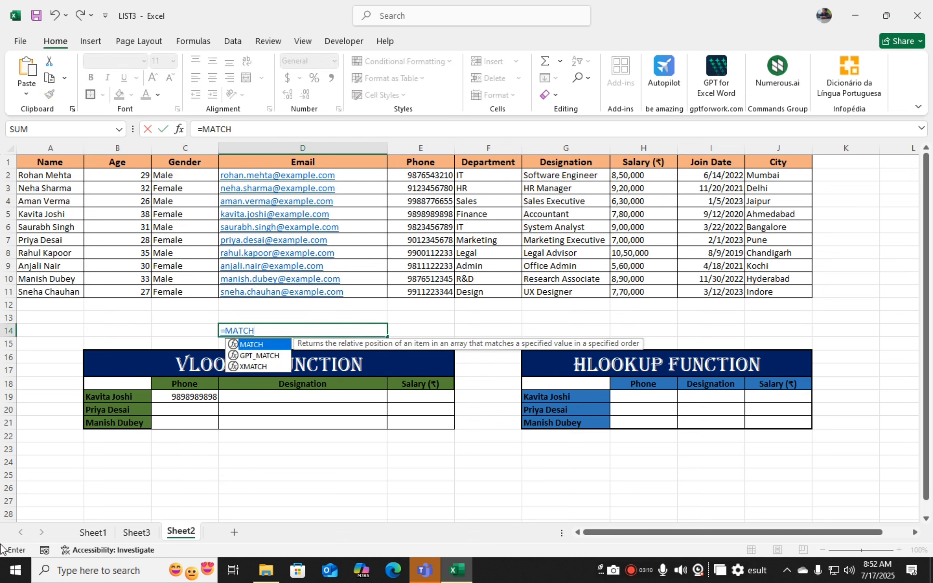
{"action": "type", "text": "("}
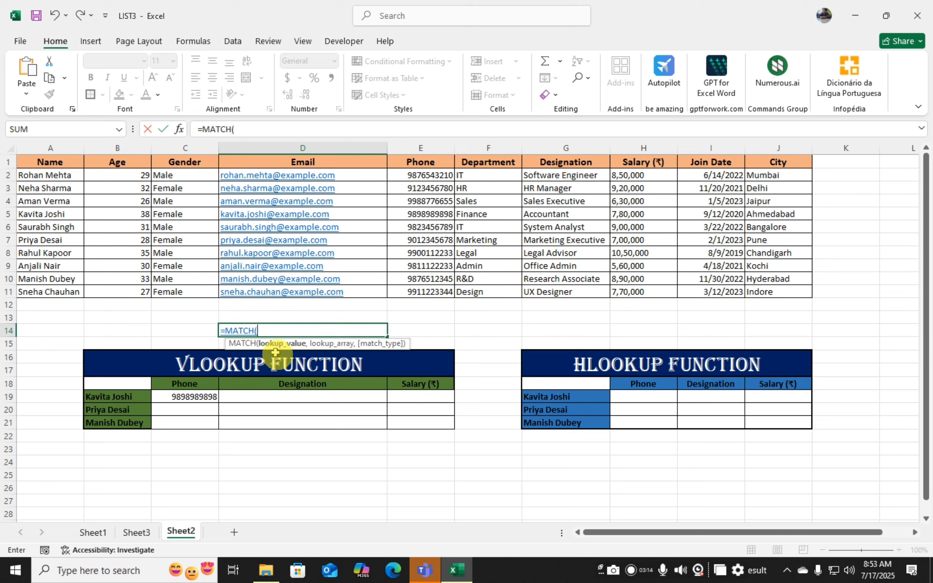
{"action": "left_click", "coordinate": [172, 383]}
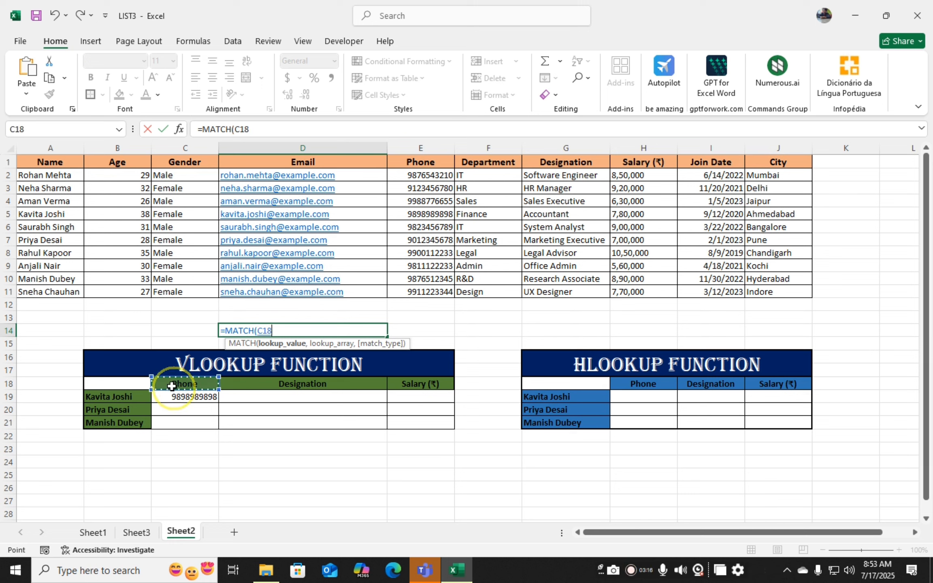
{"action": "type", "text": ","}
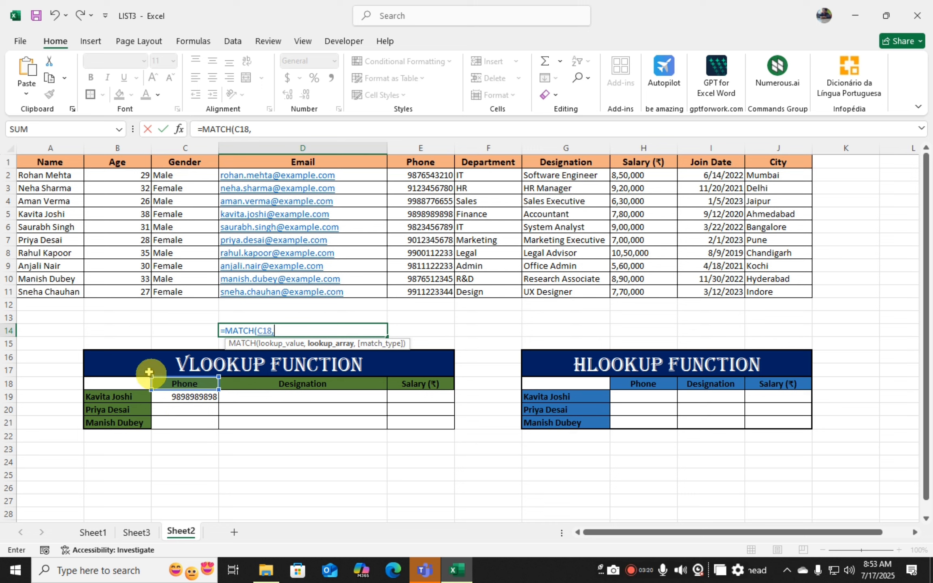
{"action": "left_click_drag", "start_coordinate": [36, 162], "coordinate": [759, 163]}
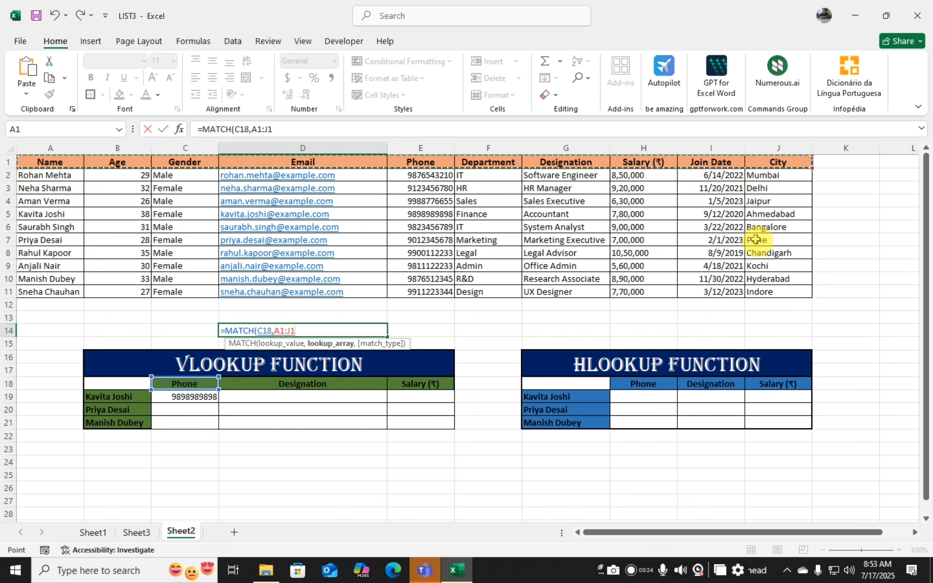
{"action": "type", "text": ","}
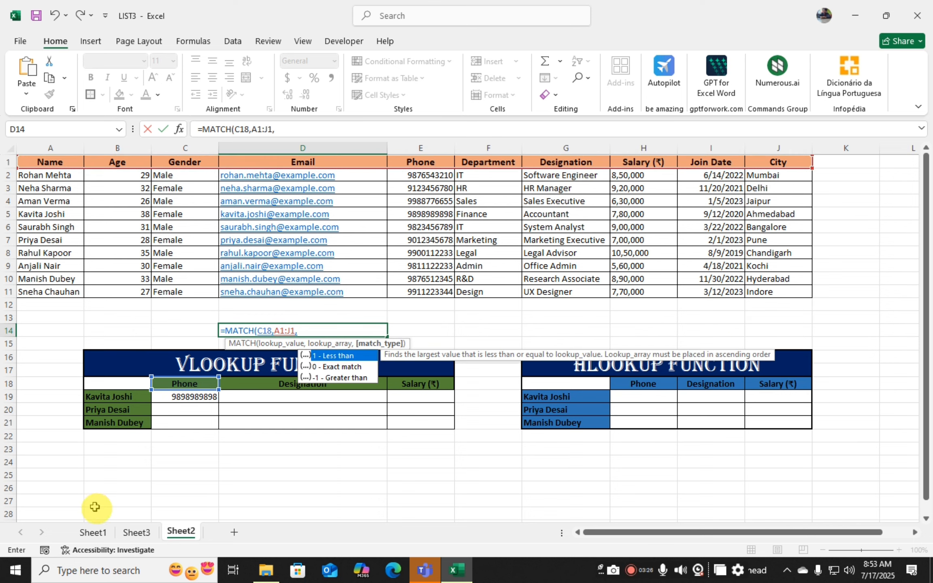
{"action": "type", "text": "0)"}
{"action": "key", "text": "Return"}
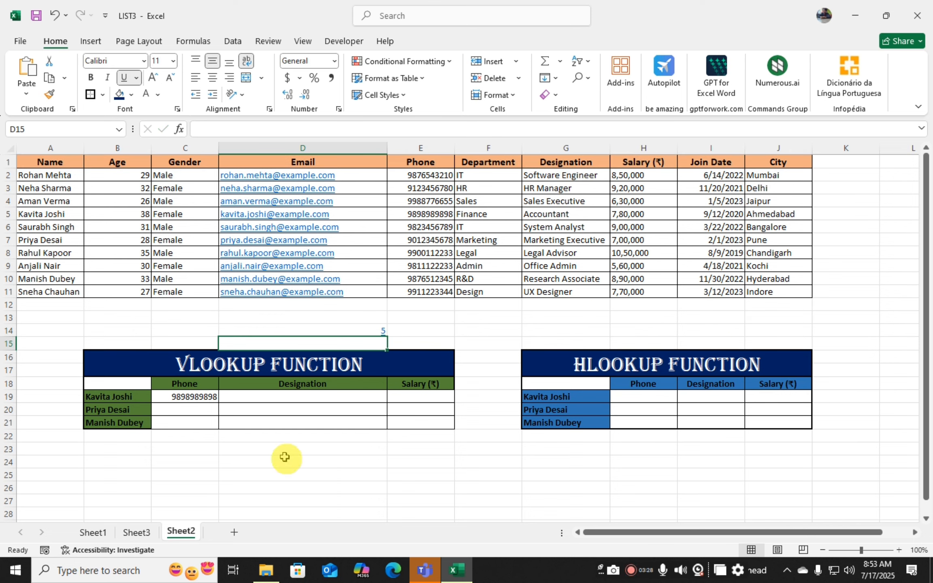
{"action": "left_click", "coordinate": [375, 332]}
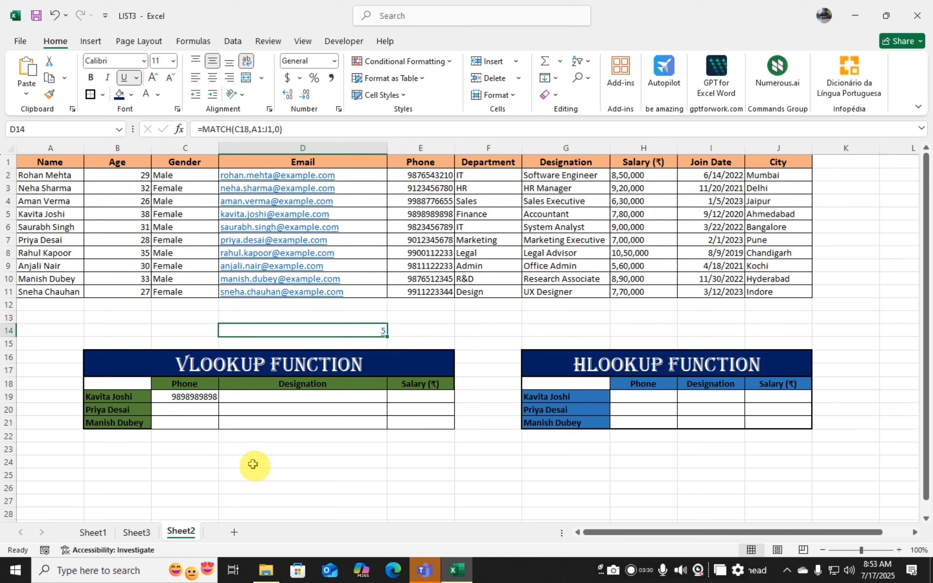
- Start a VLOOKUP in C19 with lookup value $B19 and the absolute table array $A$1:$J$11
{"action": "left_click", "coordinate": [186, 398]}
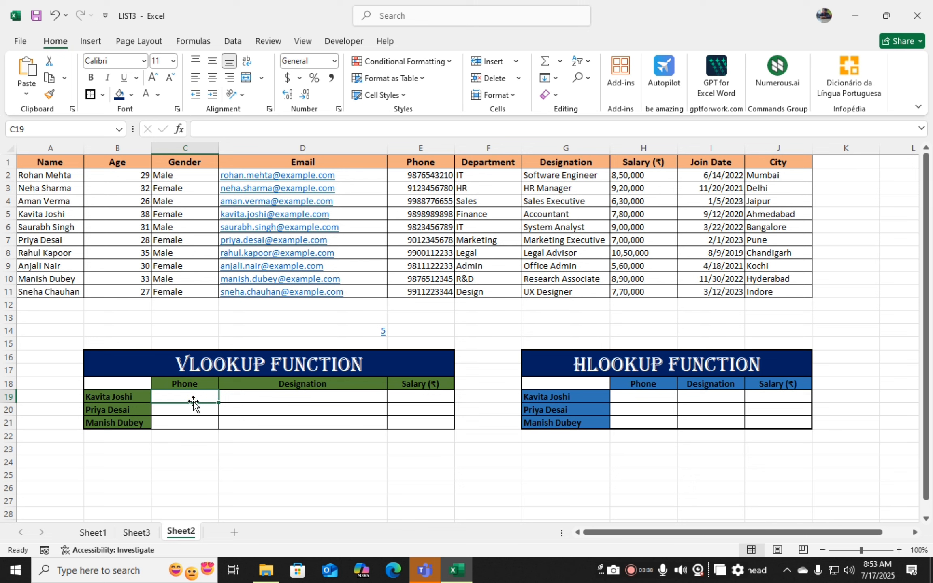
{"action": "type", "text": "=VL"}
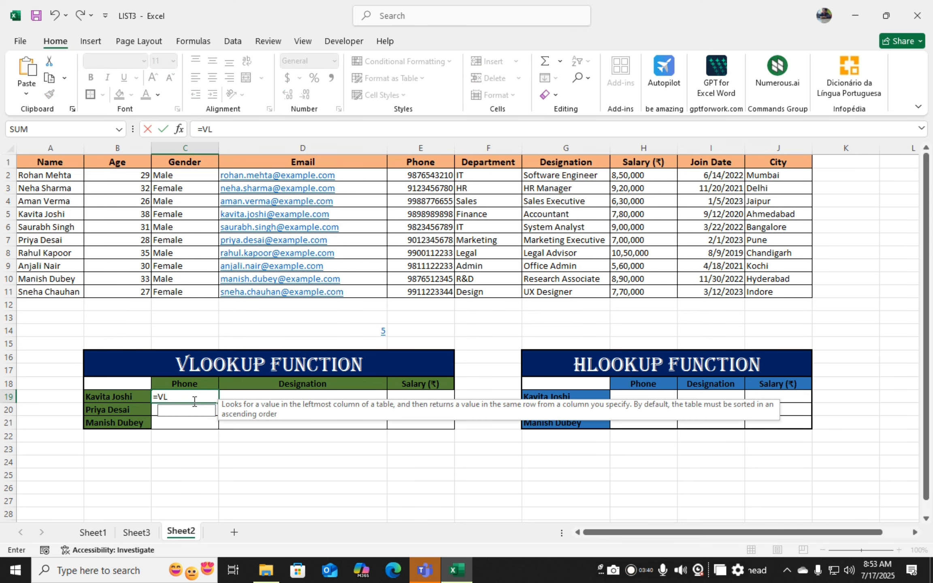
{"action": "type", "text": "OOKUP("}
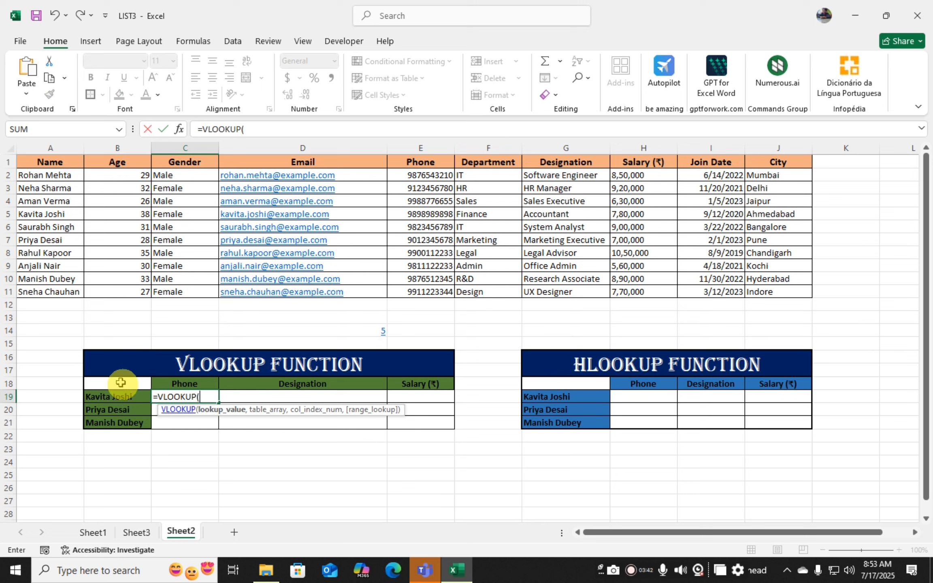
{"action": "left_click", "coordinate": [107, 397]}
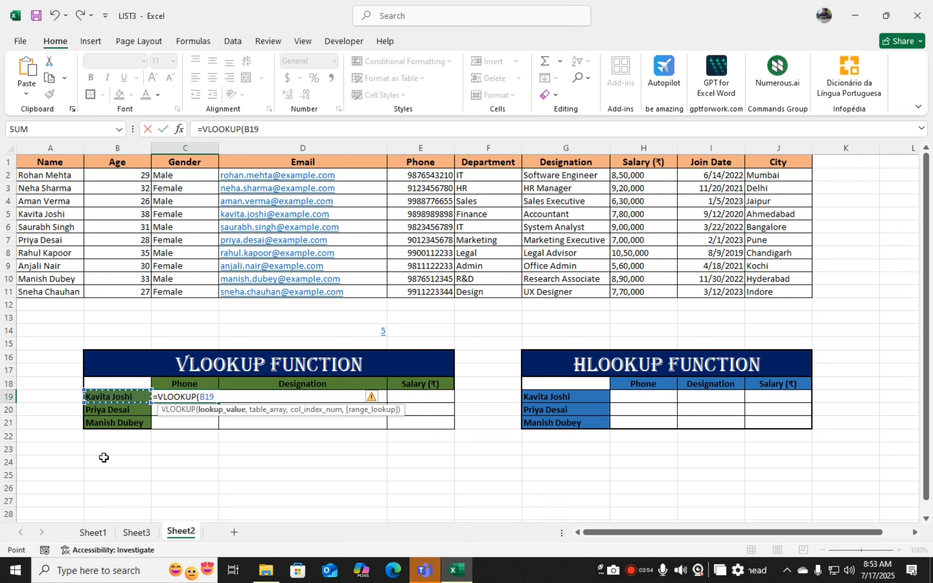
{"action": "key", "text": "F4"}
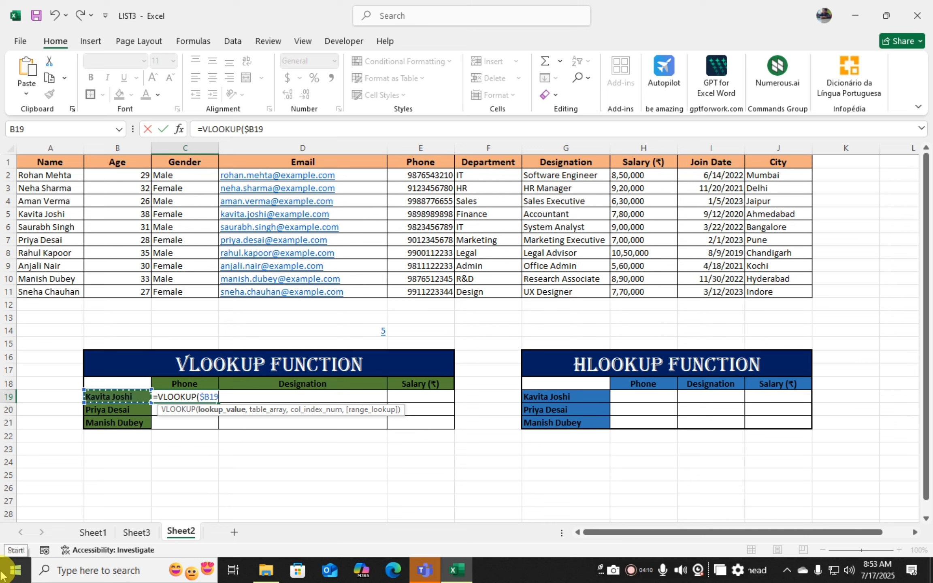
{"action": "type", "text": ","}
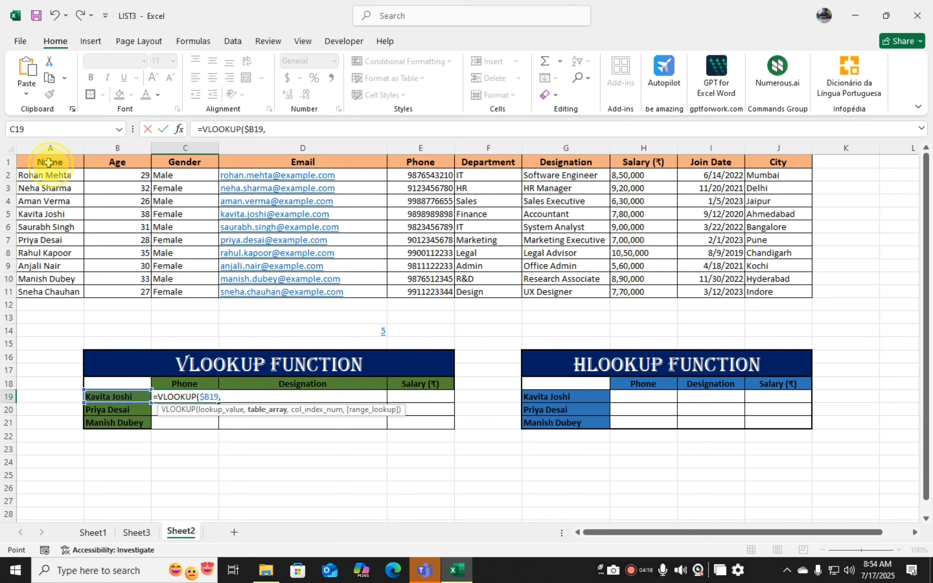
{"action": "left_click_drag", "start_coordinate": [48, 162], "coordinate": [769, 293]}
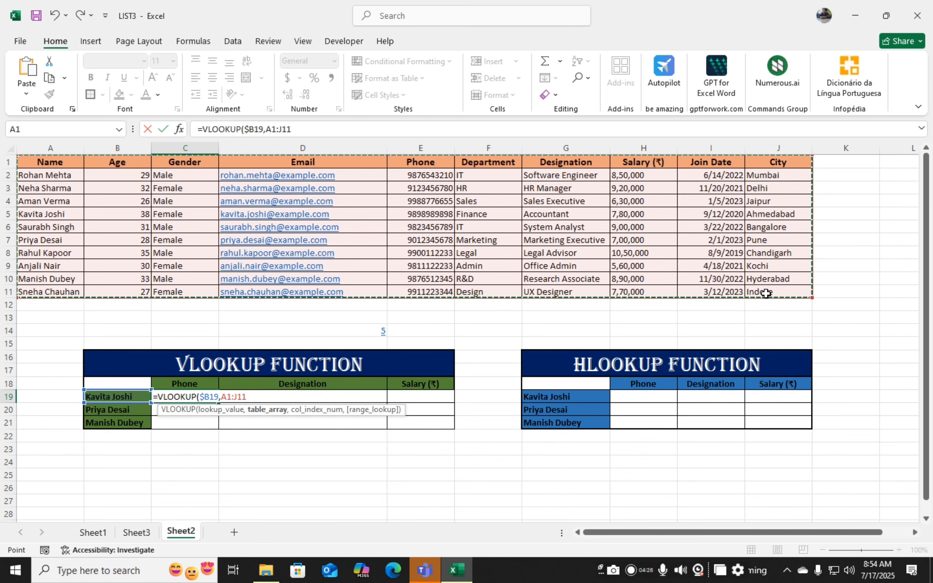
{"action": "key", "text": "F4"}
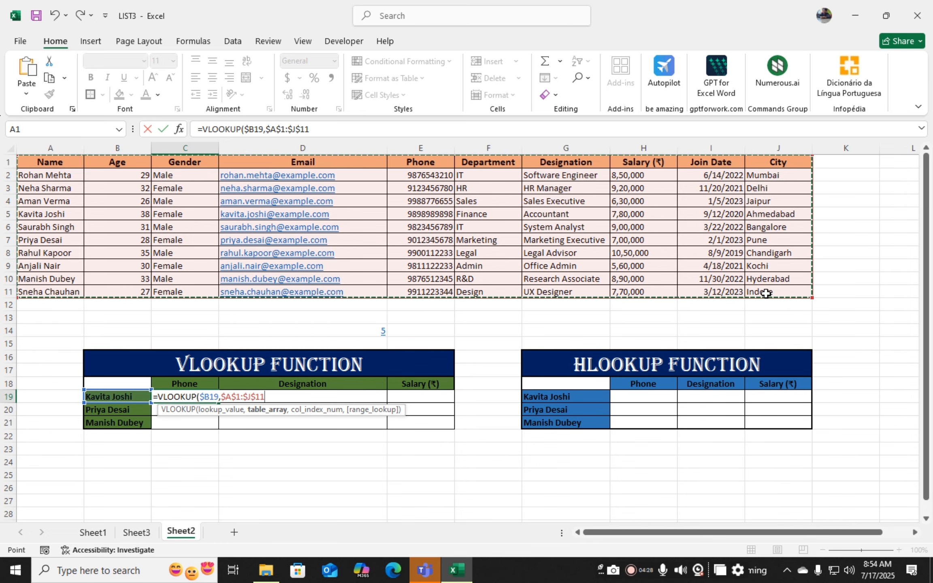
{"action": "type", "text": ","}
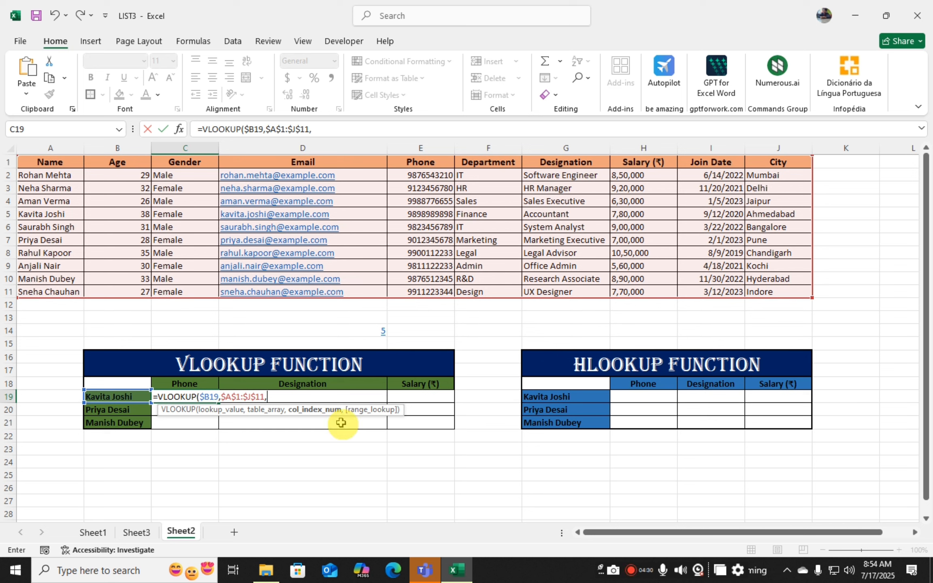
- Complete the C19 formula with MATCH(C$18,$A$1:$J$1,0) as the column index and 0 for exact match
{"action": "left_click", "coordinate": [322, 414]}
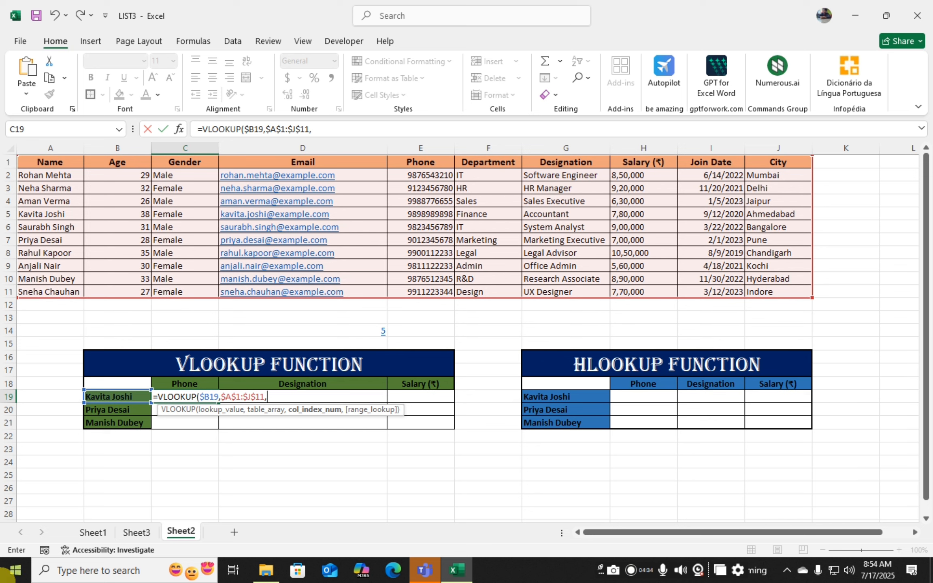
{"action": "type", "text": "MAT"}
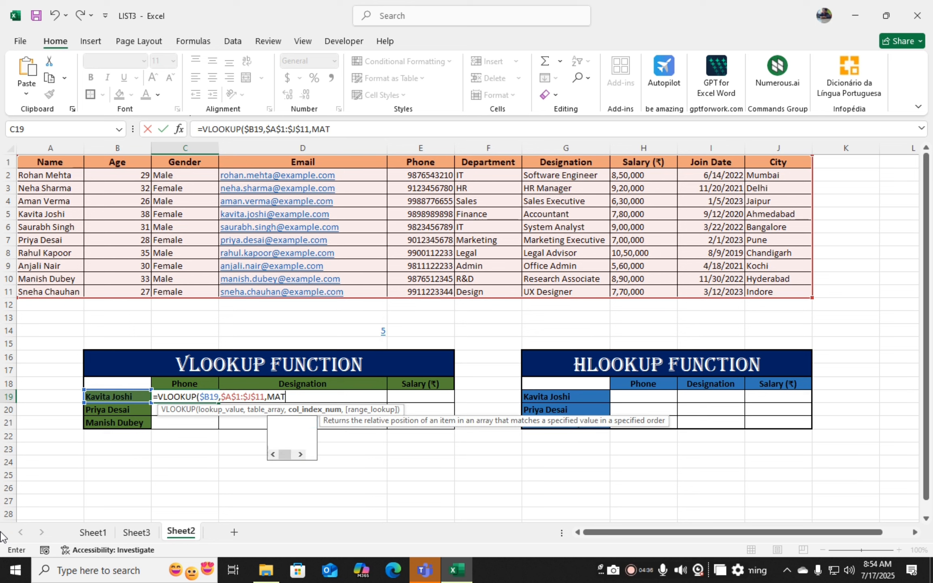
{"action": "type", "text": "CH("}
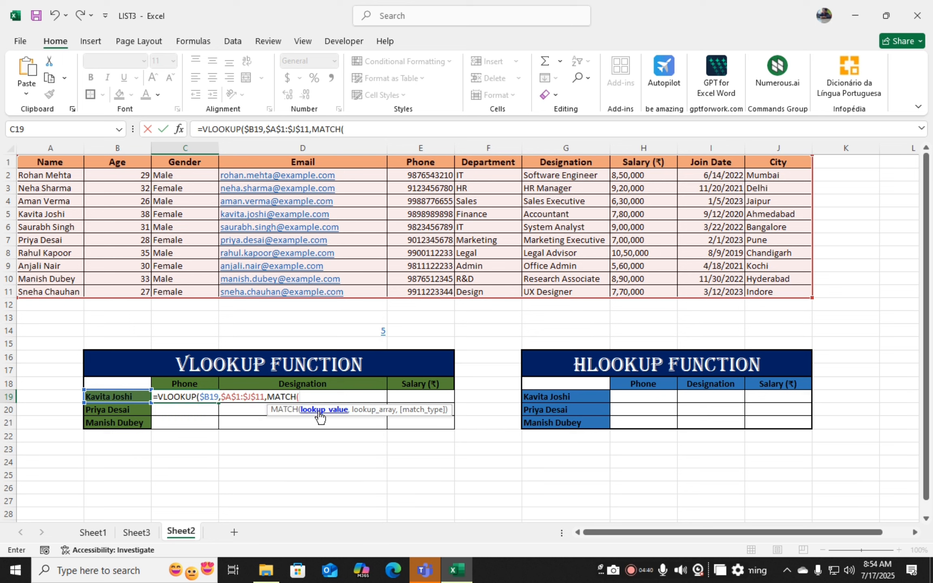
{"action": "left_click", "coordinate": [175, 383]}
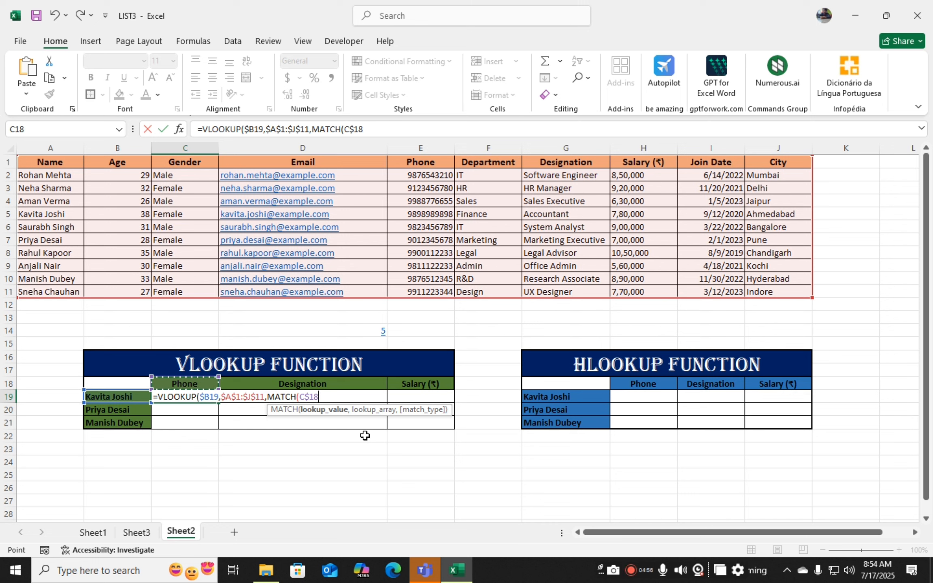
{"action": "type", "text": ","}
{"action": "left_click", "coordinate": [362, 411]}
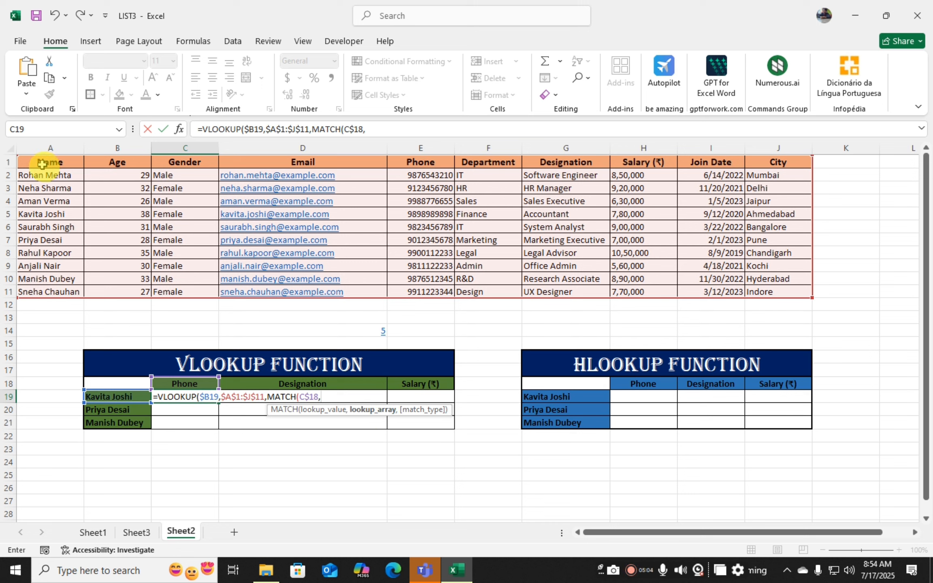
{"action": "left_click_drag", "start_coordinate": [42, 164], "coordinate": [782, 165]}
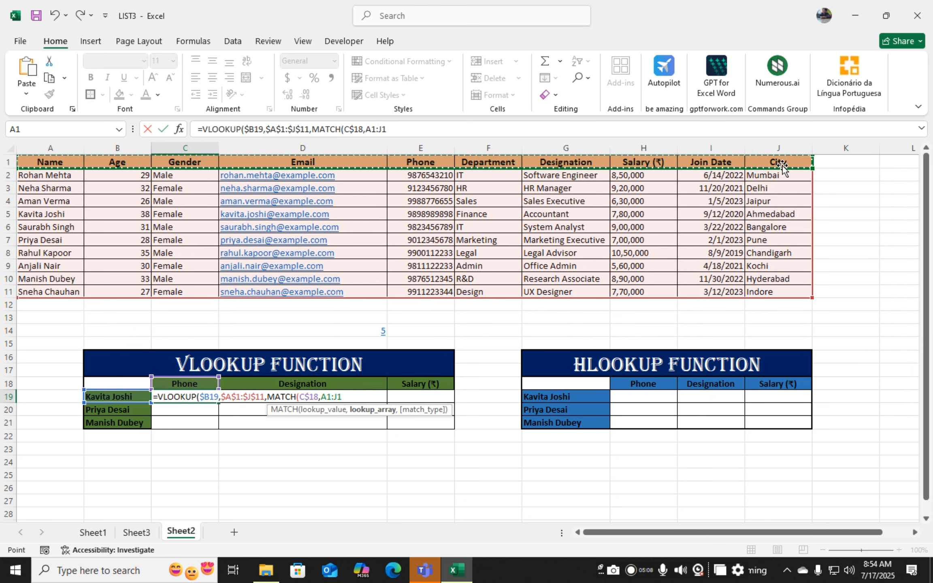
{"action": "key", "text": "F4"}
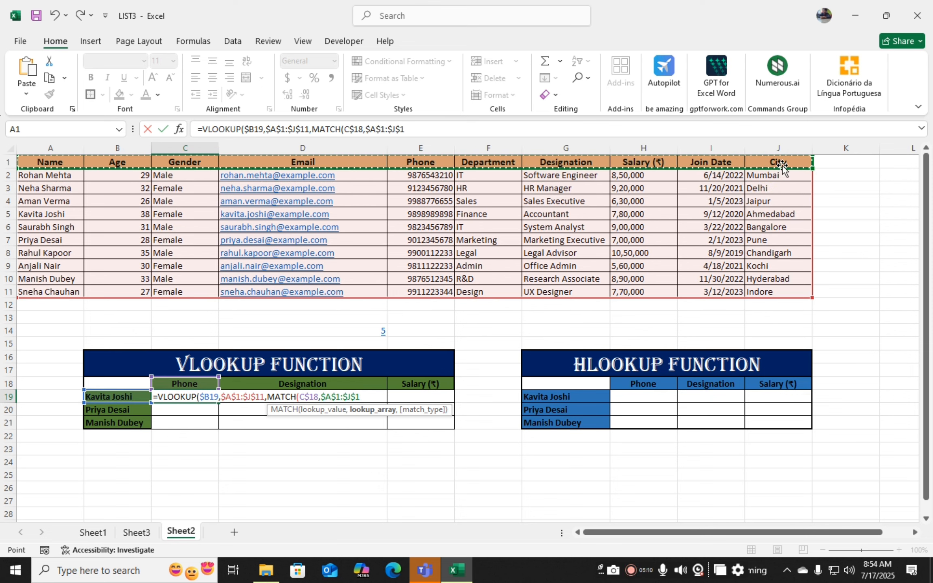
{"action": "type", "text": ","}
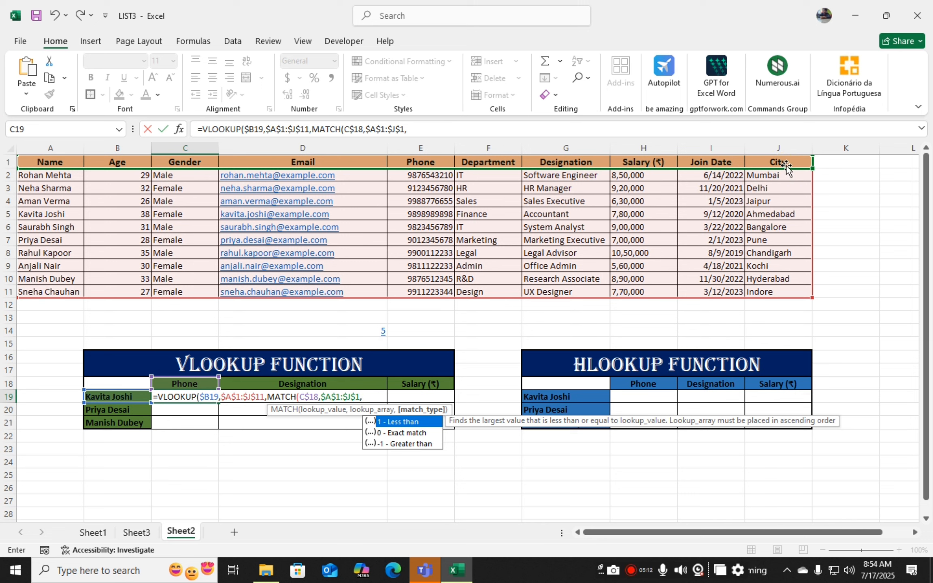
{"action": "type", "text": "0"}
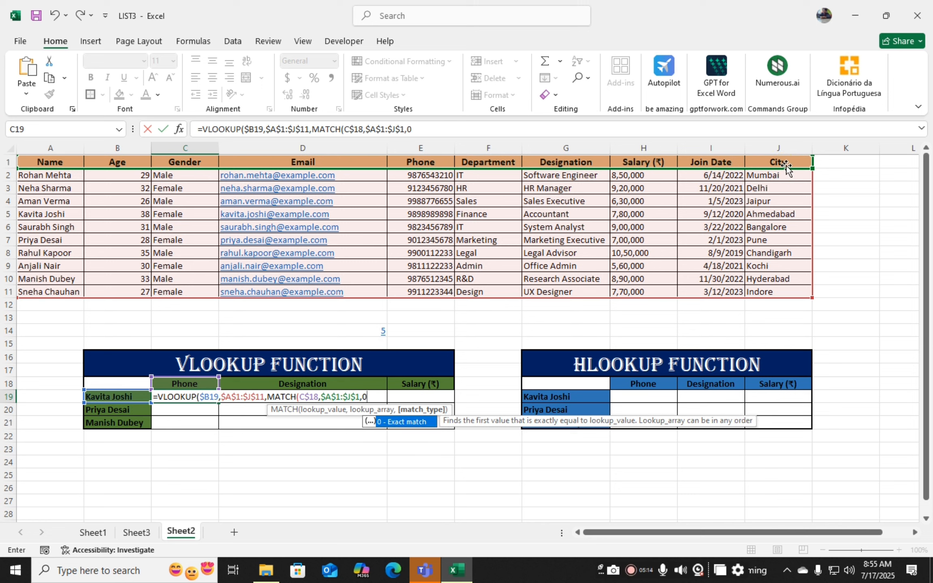
{"action": "type", "text": "),"}
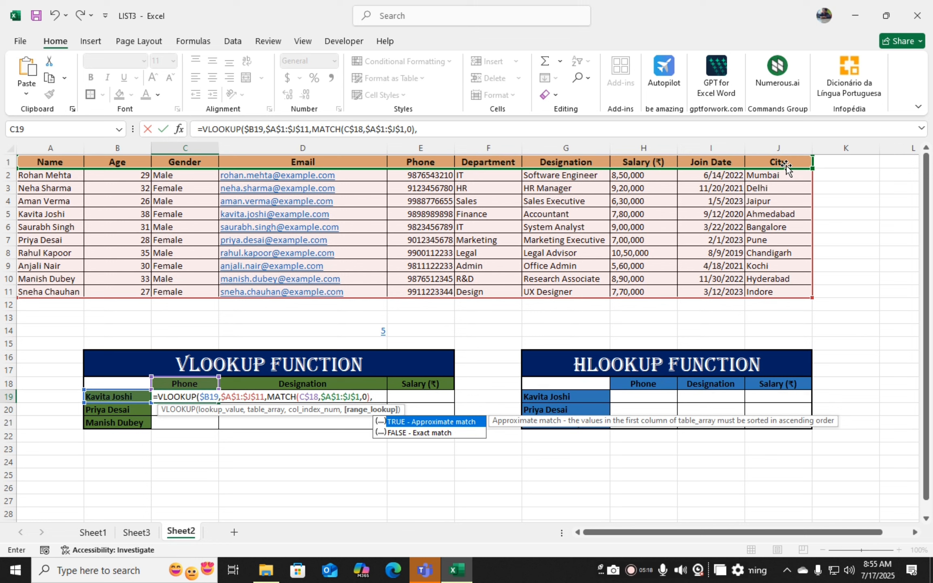
{"action": "type", "text": "0)"}
{"action": "key", "text": "Return"}
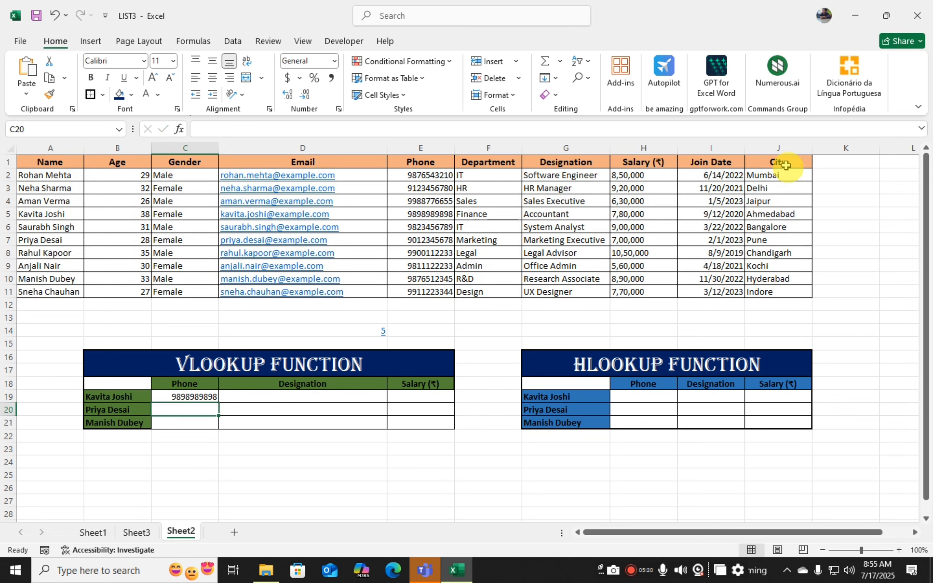
- Fill the C19 formula across C19:E21 to complete the VLOOKUP table
{"action": "left_click", "coordinate": [192, 397]}
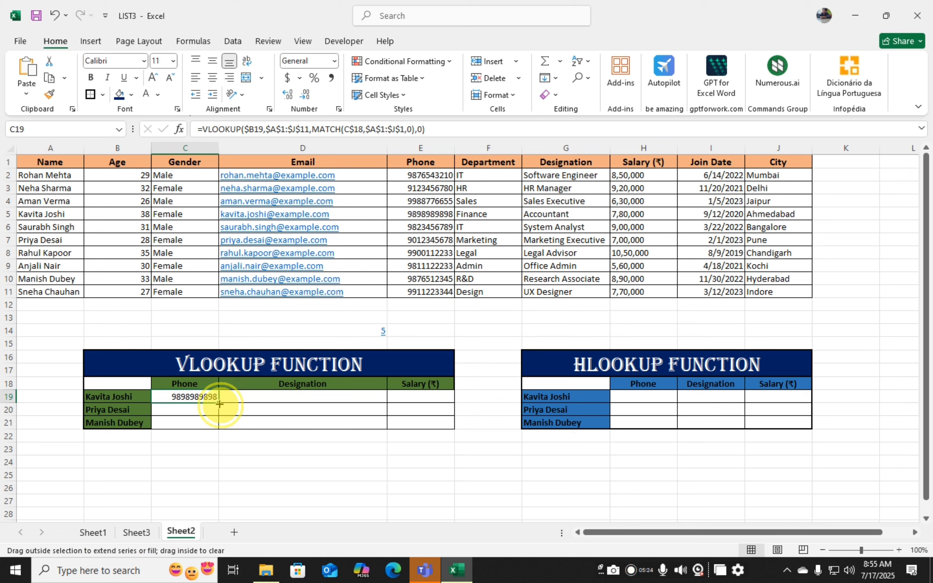
{"action": "left_click_drag", "start_coordinate": [219, 404], "coordinate": [443, 431]}
{"action": "left_click", "coordinate": [357, 476]}
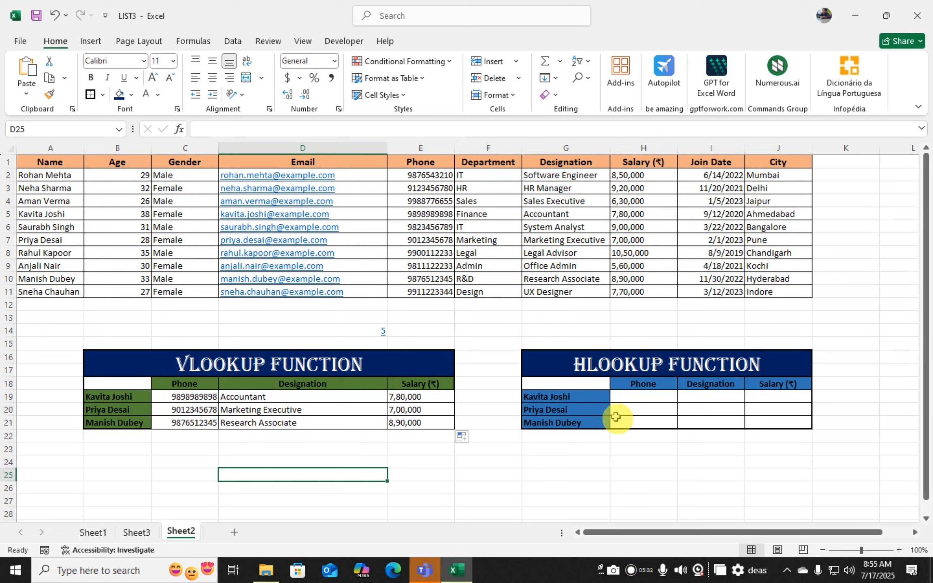
- Start an HLOOKUP in H19 with lookup value H$18 and the absolute table array $A$1:$J$11
{"action": "left_click", "coordinate": [652, 397]}
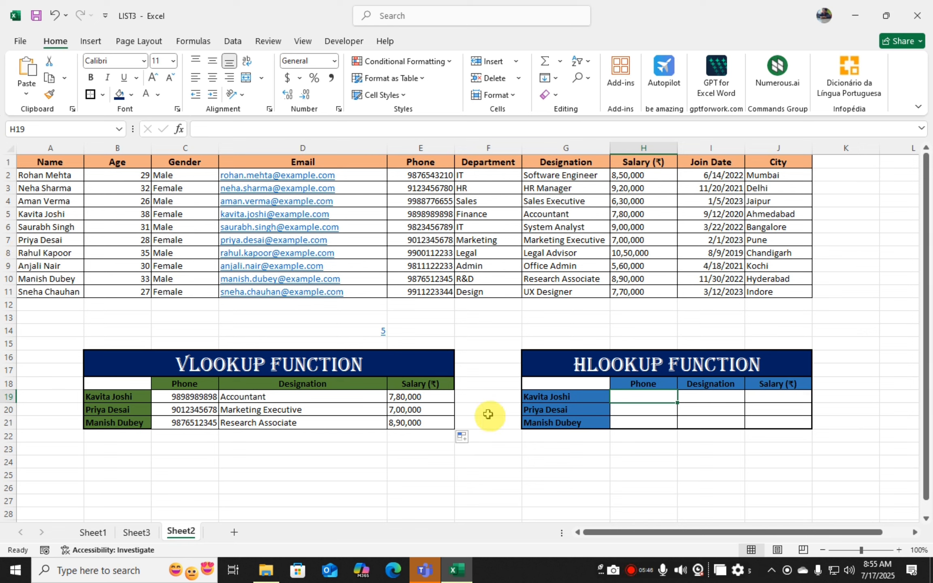
{"action": "left_click", "coordinate": [8, 175]}
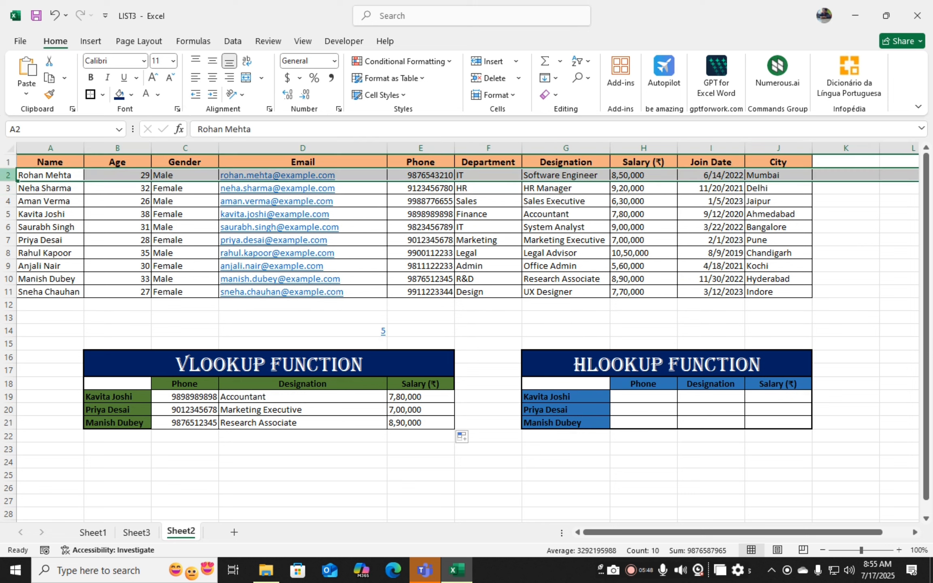
{"action": "left_click", "coordinate": [8, 188]}
{"action": "left_click", "coordinate": [8, 214]}
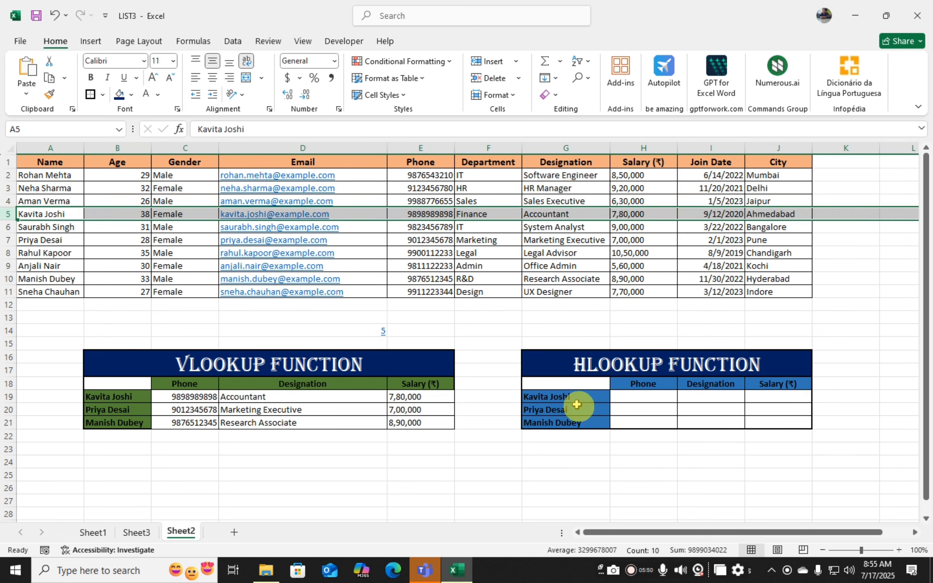
{"action": "left_click", "coordinate": [642, 396]}
{"action": "type", "text": "=HLOOKUP("}
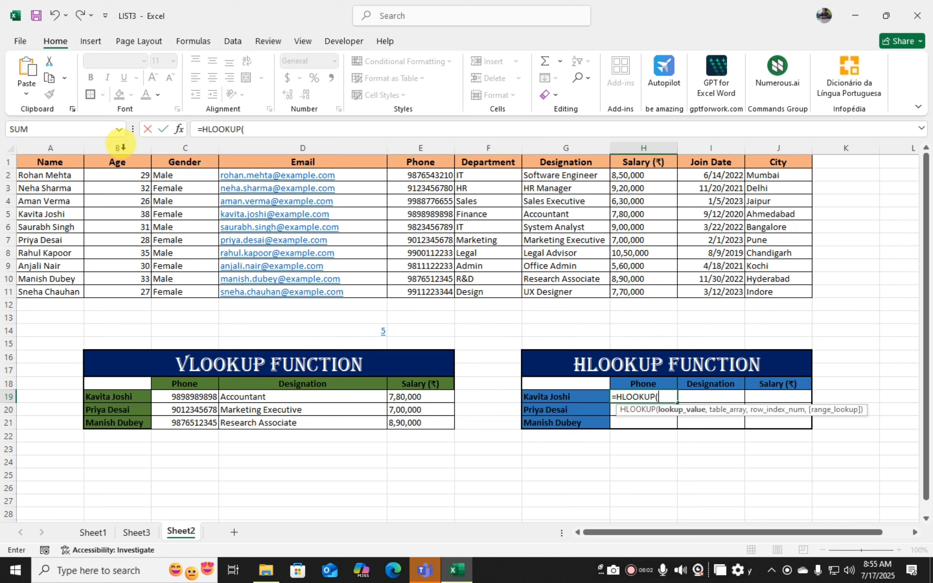
{"action": "left_click", "coordinate": [652, 384]}
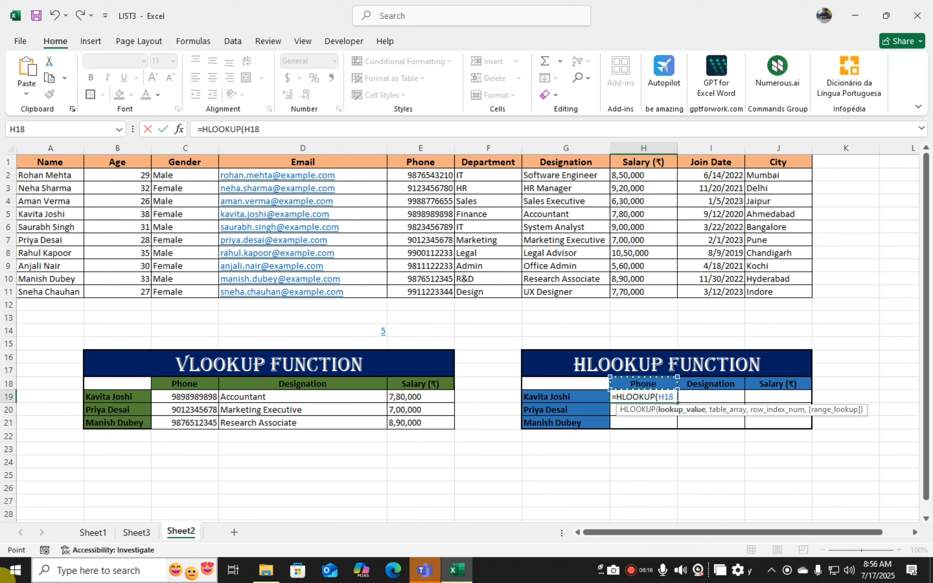
{"action": "key", "text": "F4"}
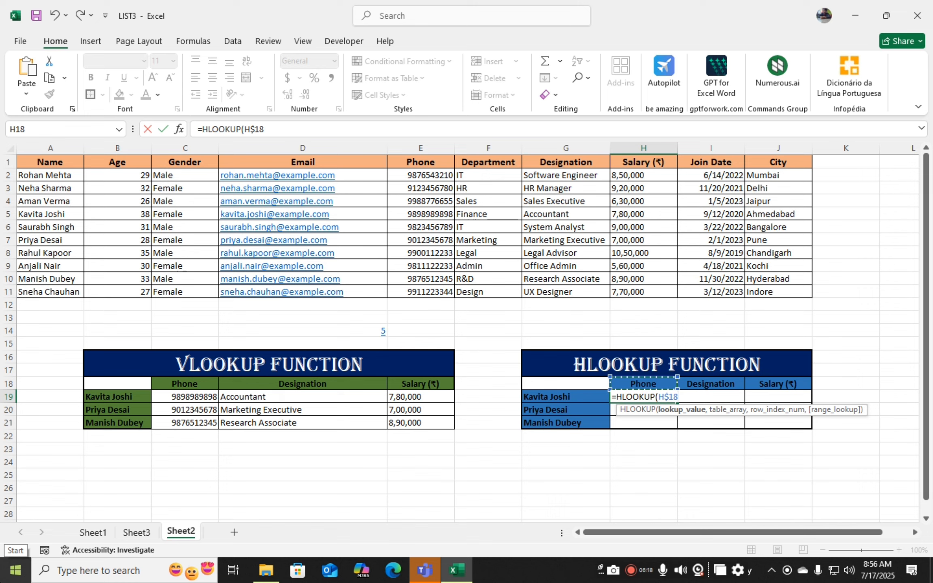
{"action": "type", "text": ","}
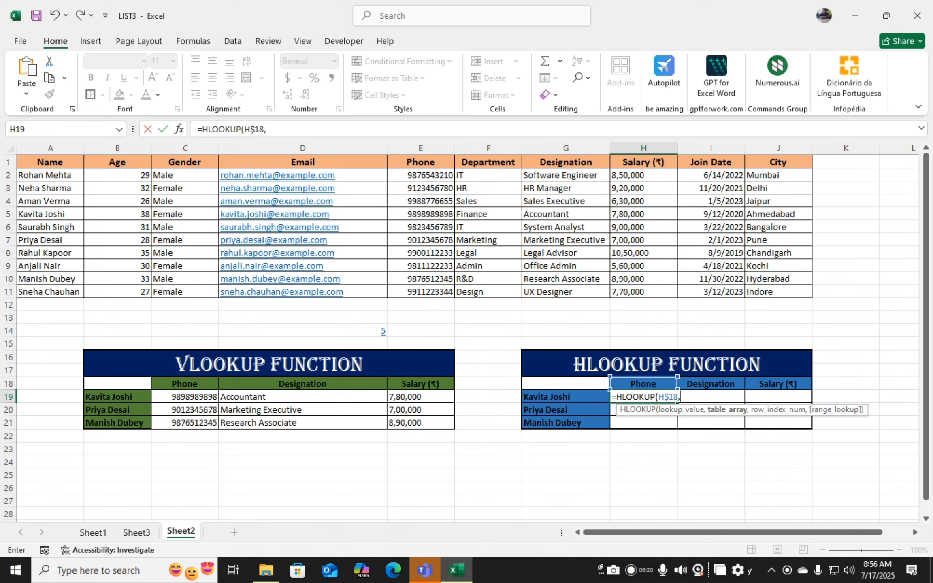
{"action": "left_click_drag", "start_coordinate": [56, 160], "coordinate": [780, 292]}
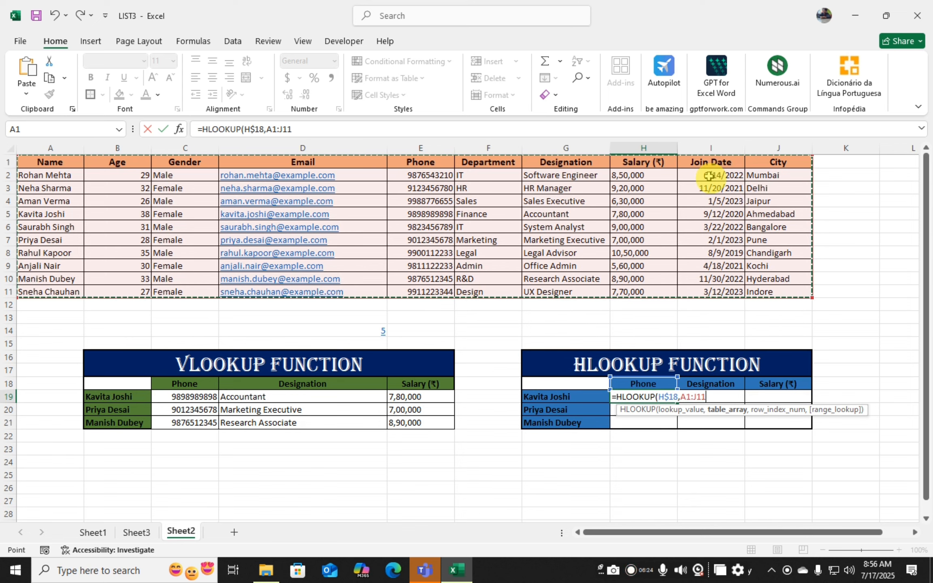
{"action": "key", "text": "F4"}
{"action": "type", "text": ","}
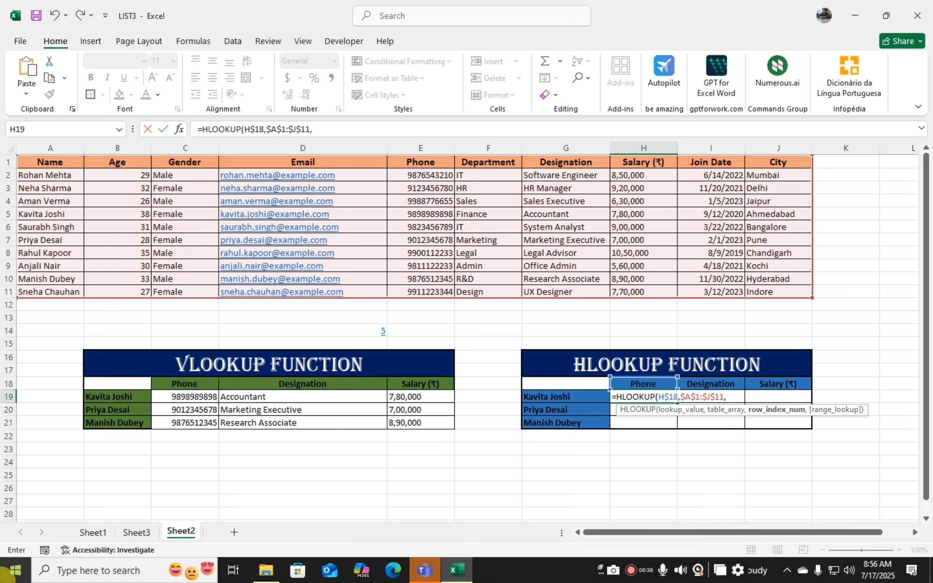
- Complete the H19 formula with MATCH($G19,$A$1:$A$11,0) as the row index and 0 for exact match
{"action": "type", "text": "MATCH"}
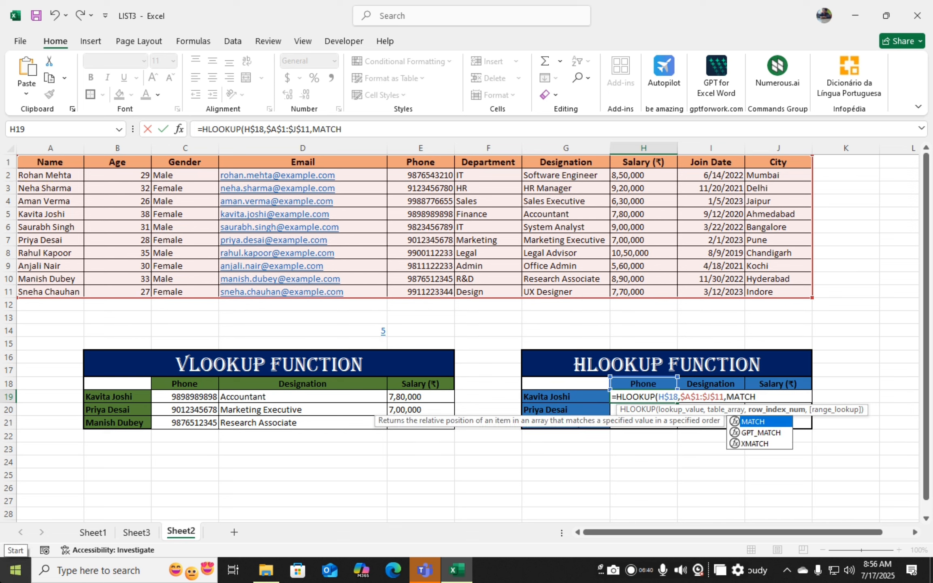
{"action": "type", "text": "("}
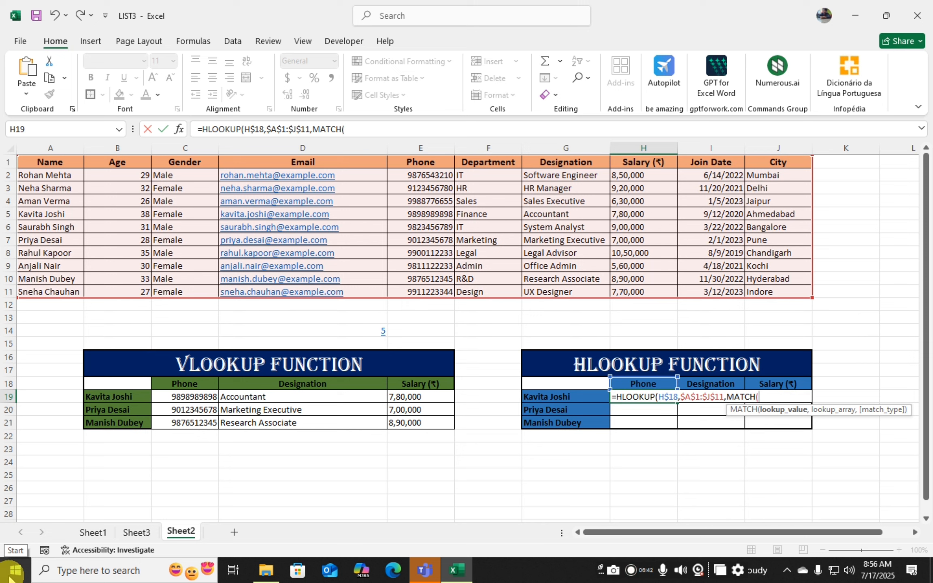
{"action": "left_click", "coordinate": [562, 399]}
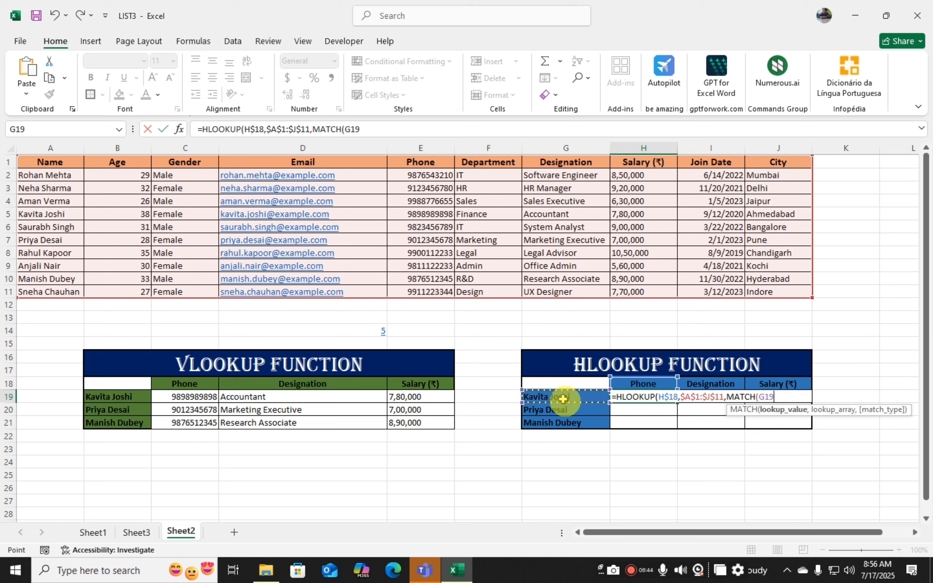
{"action": "key", "text": "F4"}
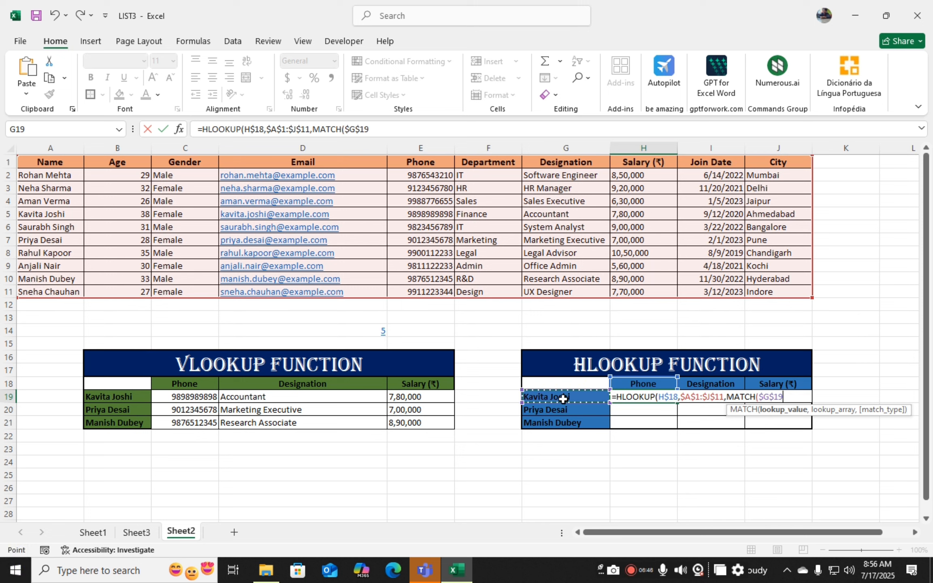
{"action": "key", "text": "F4"}
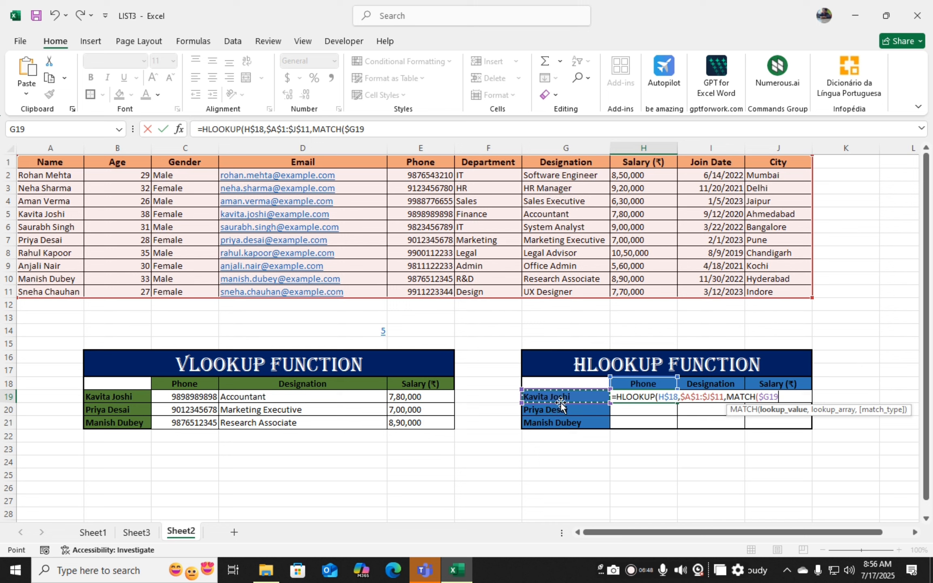
{"action": "type", "text": ","}
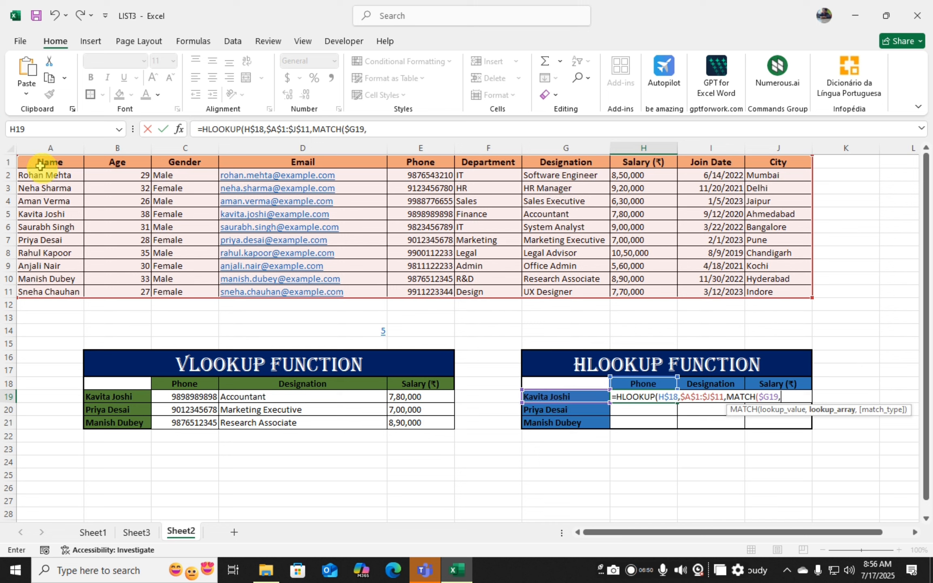
{"action": "left_click_drag", "start_coordinate": [41, 161], "coordinate": [43, 294]}
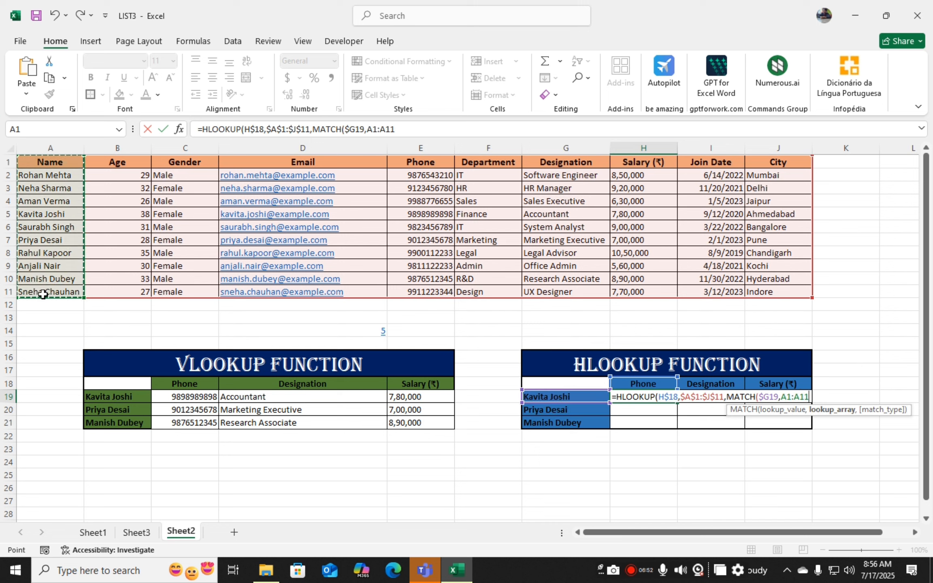
{"action": "key", "text": "F4"}
{"action": "type", "text": ",0"}
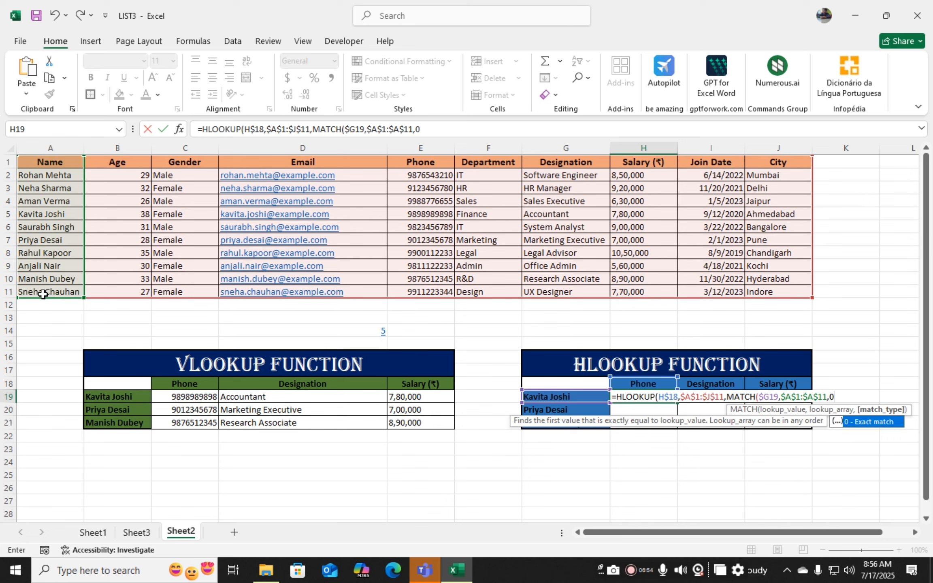
{"action": "type", "text": "),"}
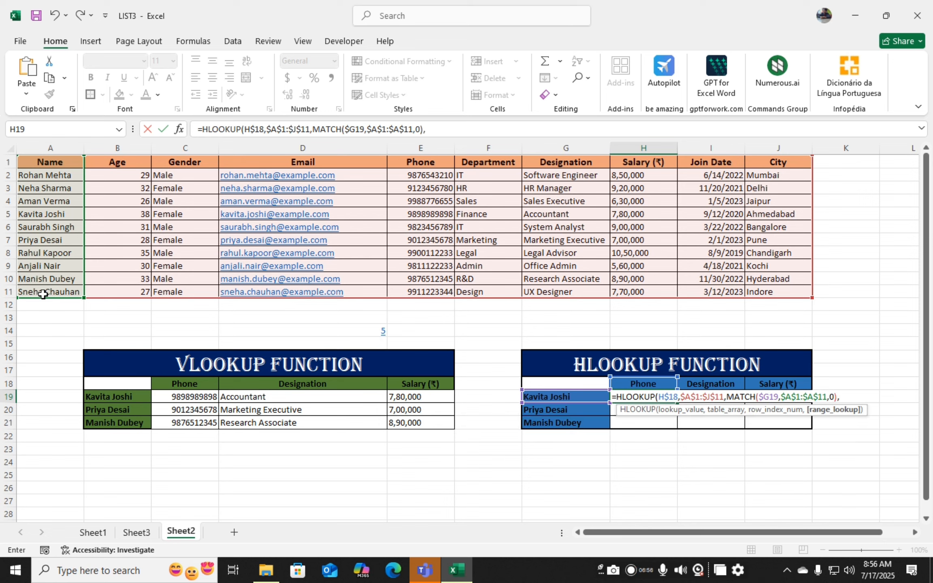
{"action": "type", "text": ")"}
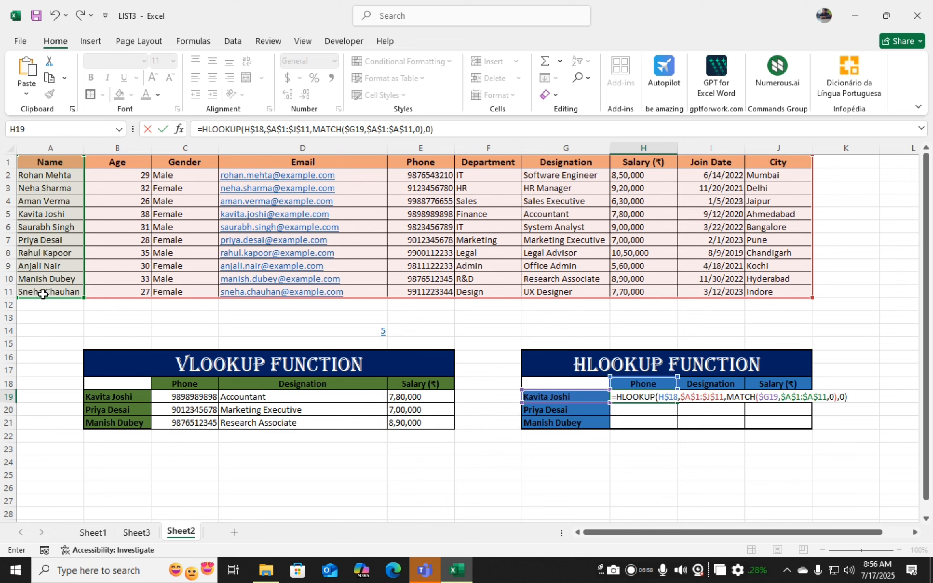
{"action": "key", "text": "Return"}
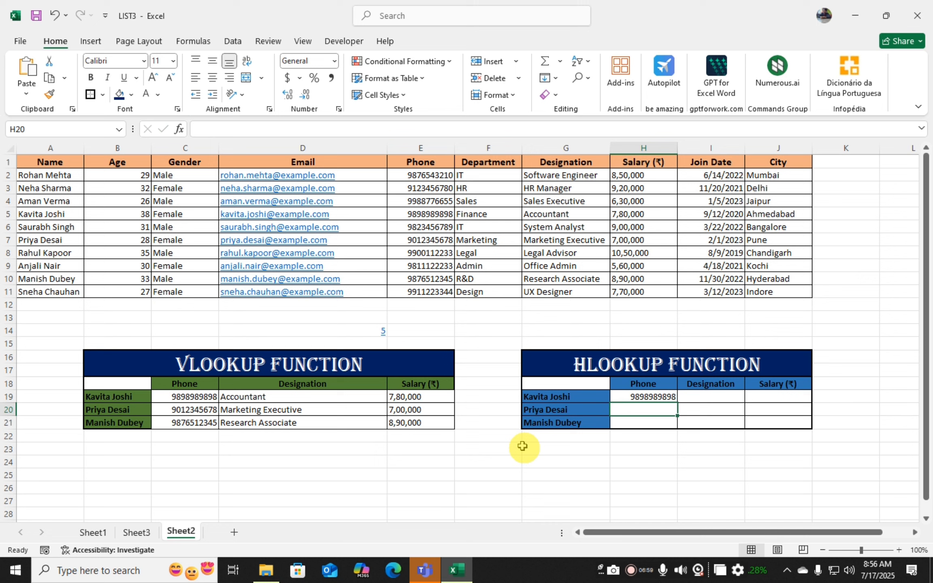
- Fill the H19 formula across H19:J21 to complete the HLOOKUP table
{"action": "left_click", "coordinate": [660, 398]}
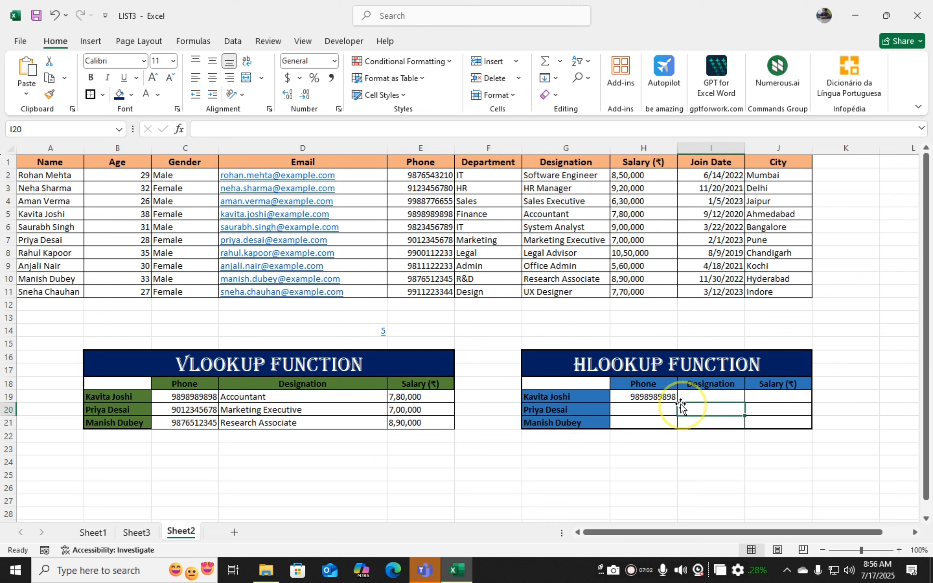
{"action": "left_click_drag", "start_coordinate": [679, 403], "coordinate": [797, 452]}
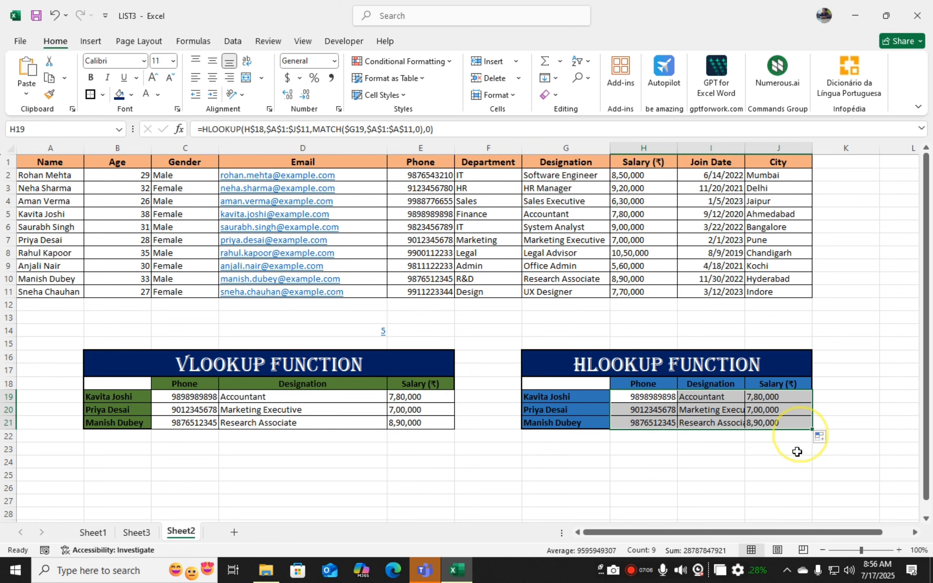
{"action": "left_click", "coordinate": [682, 464]}
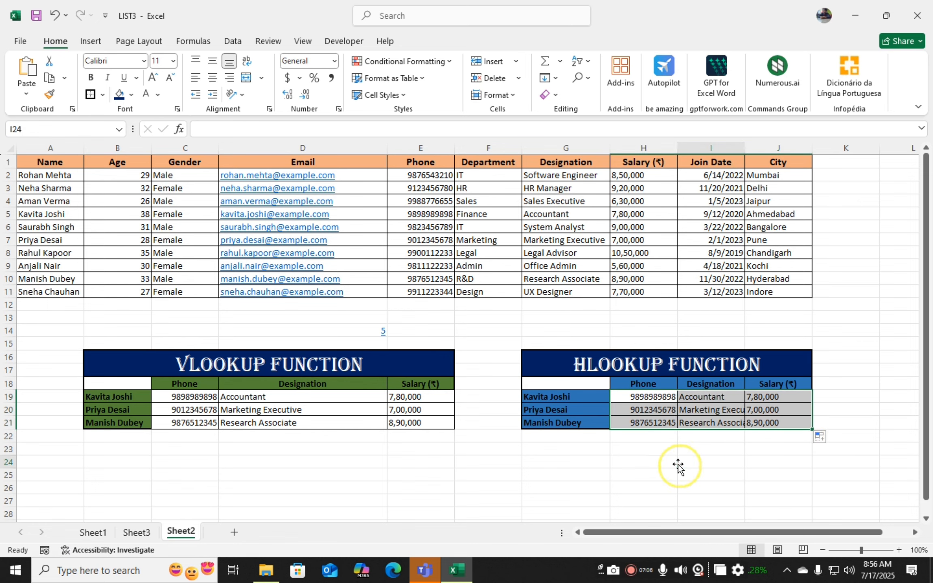
- Autofit the width of the Join Date column I
{"action": "double_click", "coordinate": [745, 145]}
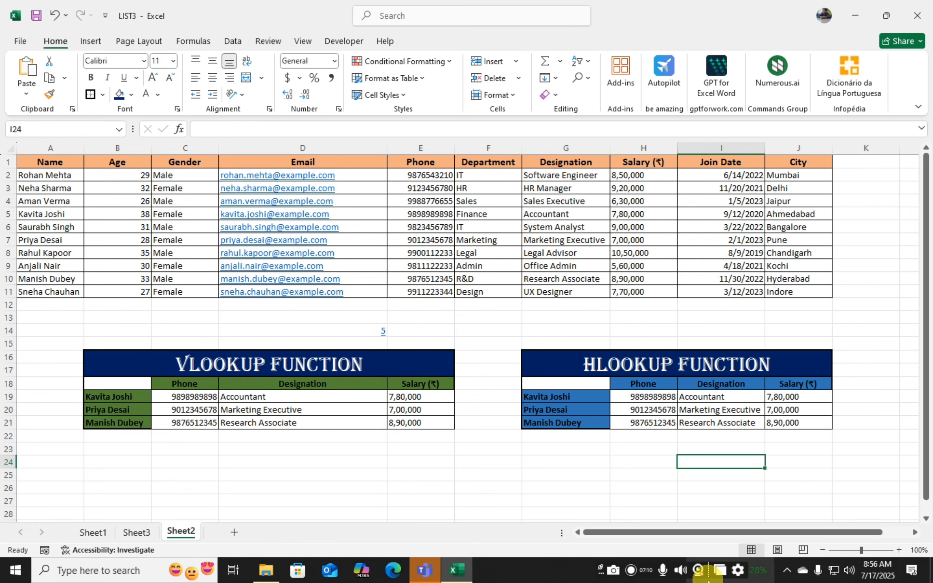
{"action": "mouse_move", "coordinate": [707, 580]}
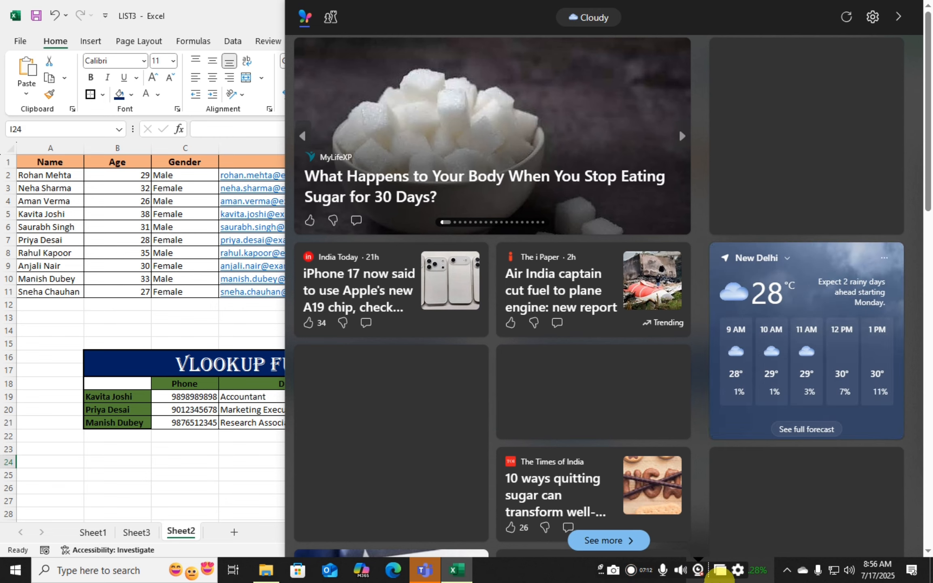